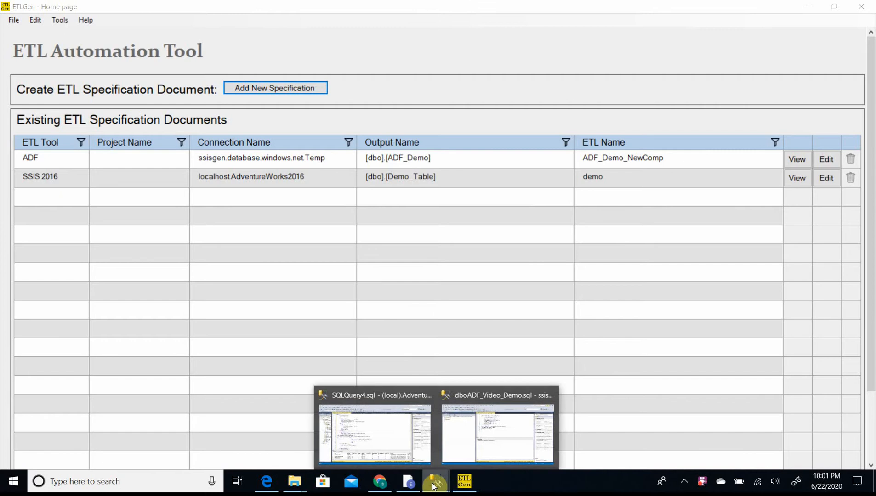
- Switch to SQL Server Management Studio and examine the SQLQuery4.sql subquery, join conditions, EXISTS filter and ROW_NUMBER column
{"action": "left_click", "coordinate": [405, 433]}
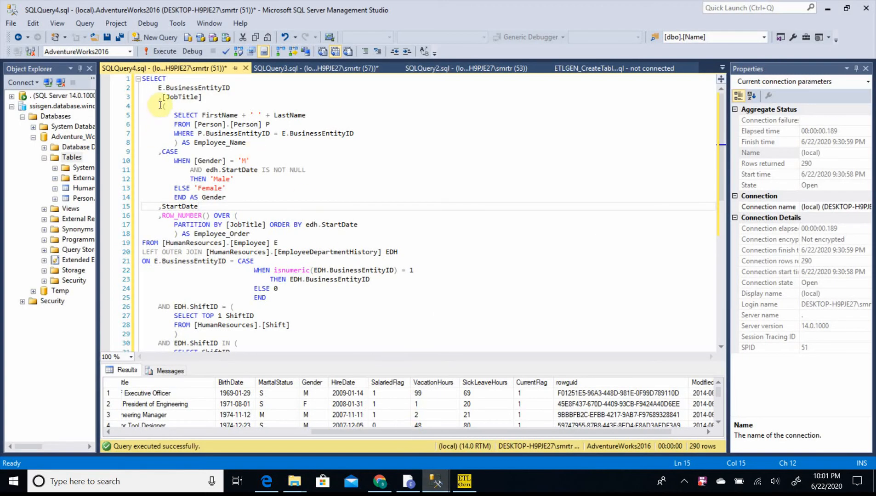
{"action": "left_click_drag", "start_coordinate": [159, 105], "coordinate": [251, 145]}
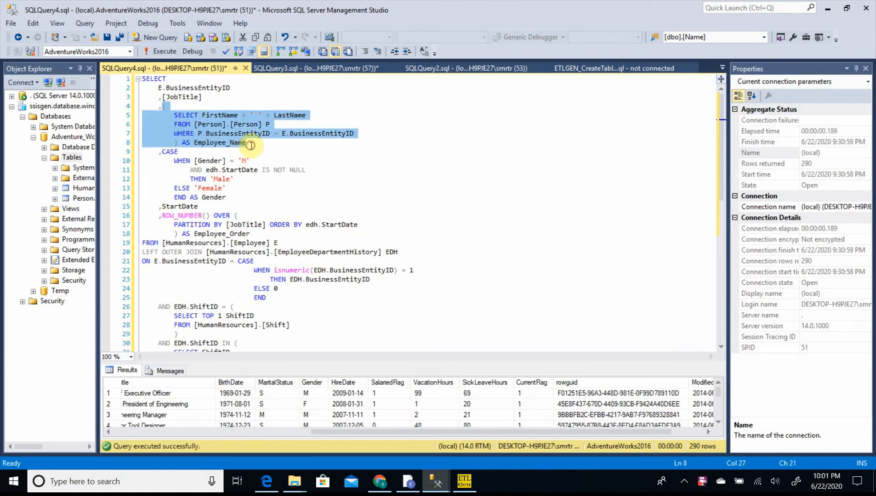
{"action": "left_click_drag", "start_coordinate": [278, 301], "coordinate": [152, 268]}
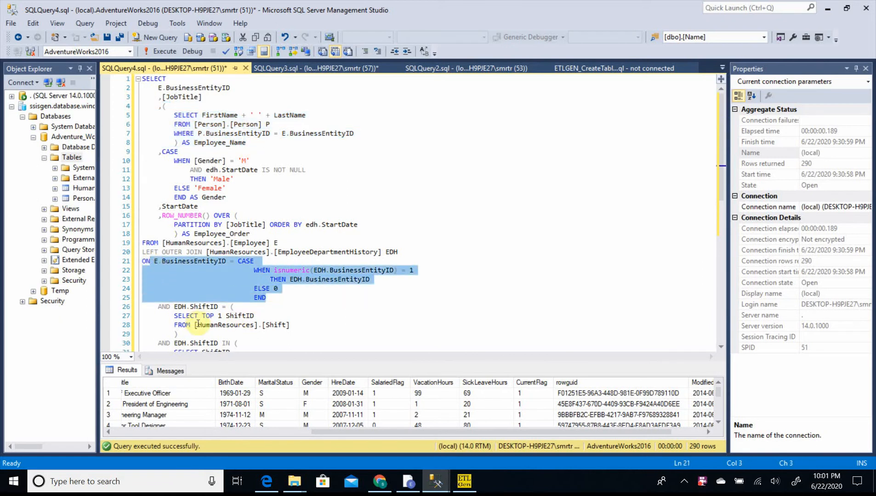
{"action": "left_click_drag", "start_coordinate": [179, 335], "coordinate": [146, 304]}
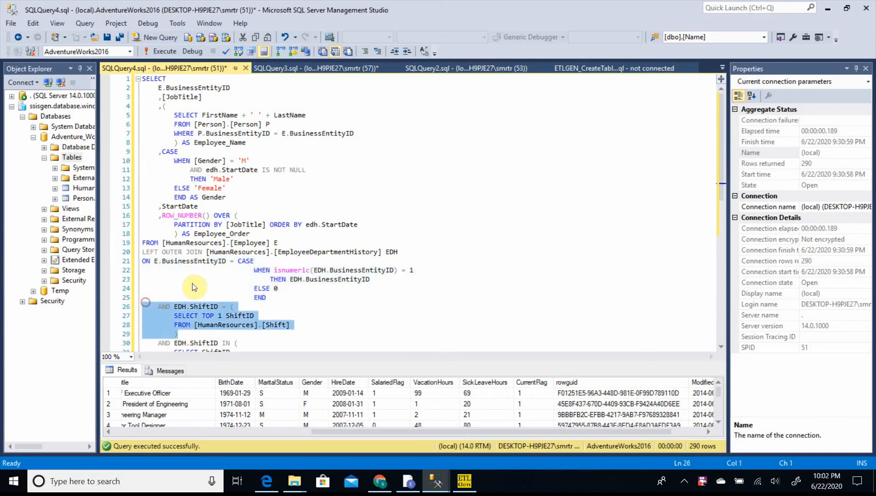
{"action": "left_click_drag", "start_coordinate": [720, 167], "coordinate": [722, 225]}
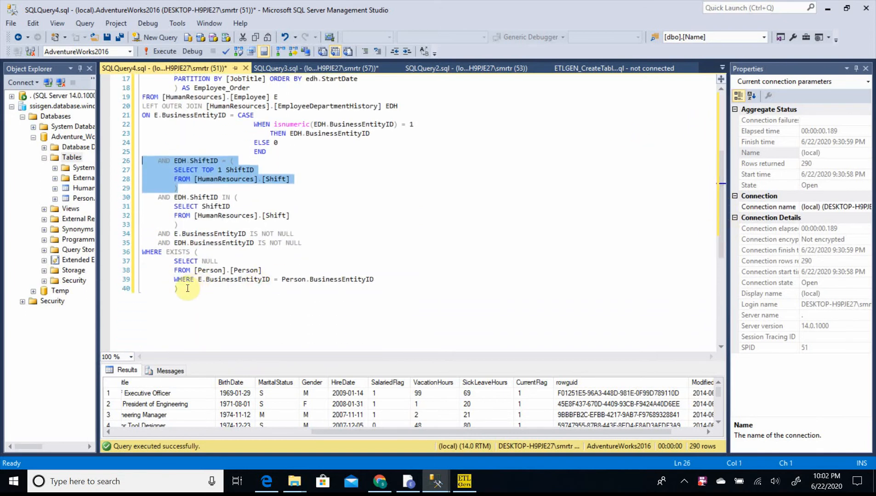
{"action": "left_click_drag", "start_coordinate": [181, 288], "coordinate": [144, 251]}
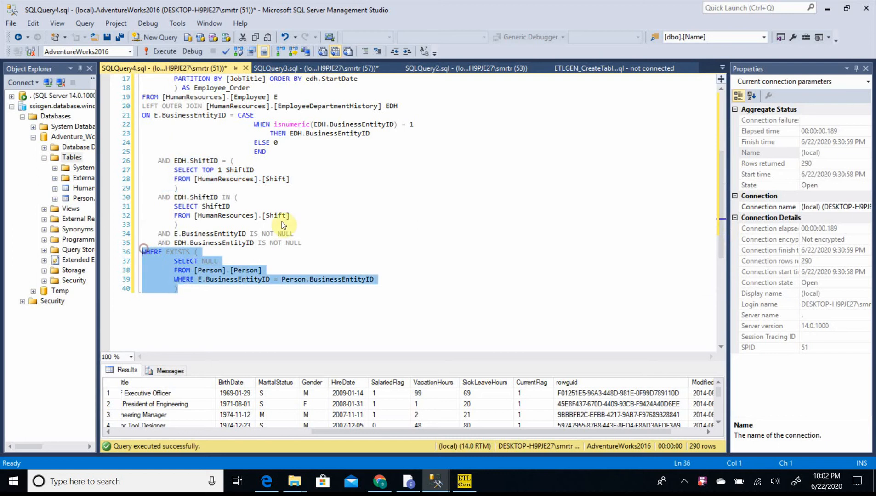
{"action": "left_click_drag", "start_coordinate": [722, 228], "coordinate": [714, 150]}
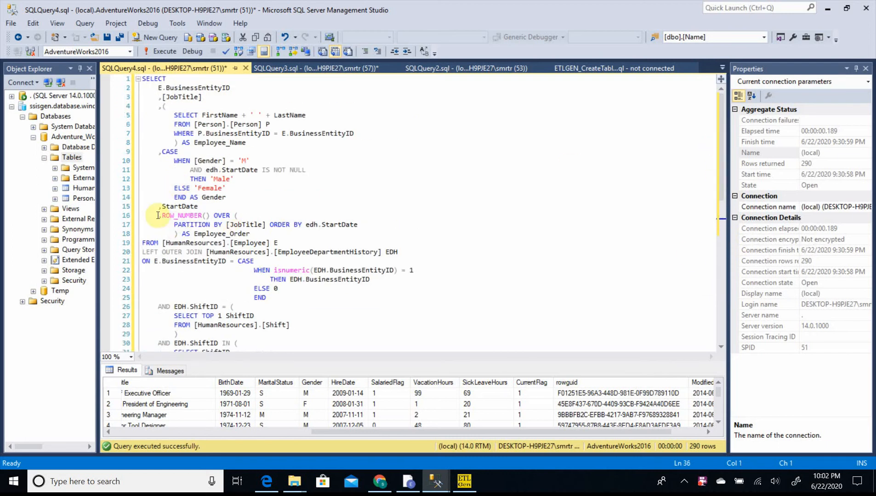
{"action": "left_click_drag", "start_coordinate": [160, 216], "coordinate": [258, 233]}
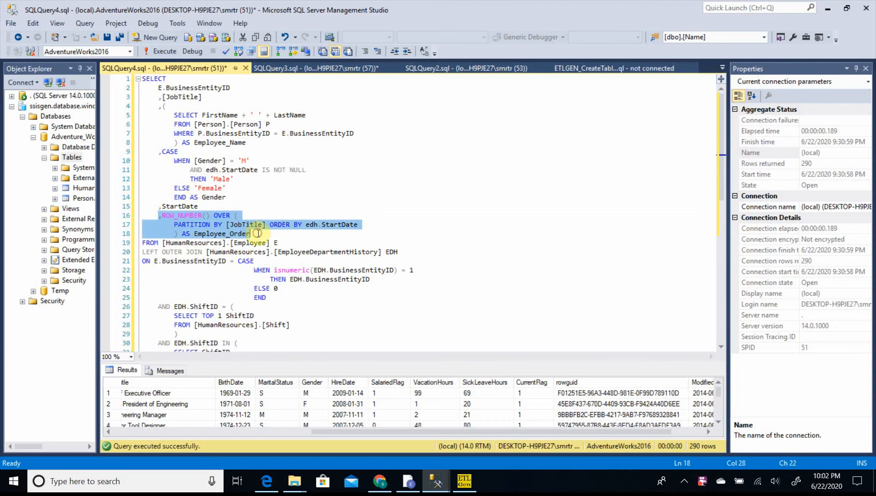
- Select the entire query text in SQLQuery4.sql
{"action": "left_click", "coordinate": [266, 192]}
{"action": "key", "text": "ctrl+a"}
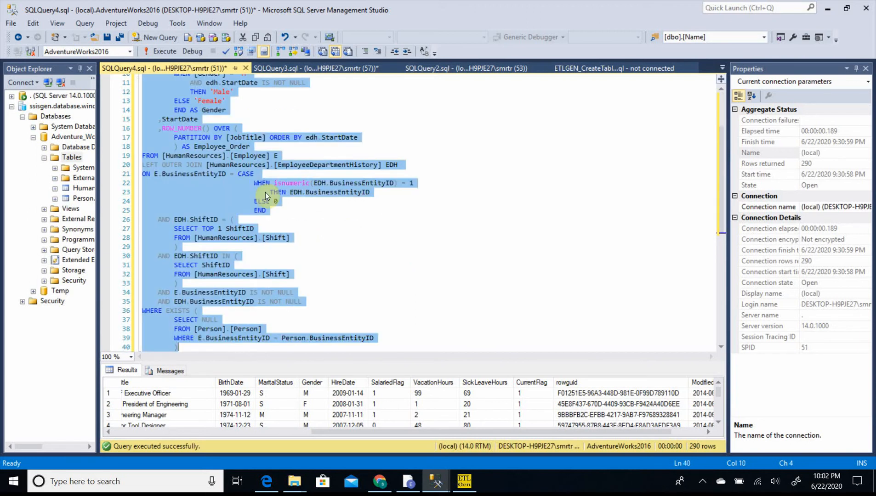
- Switch to ETLGen and start a new specification document with ADF as the ETL tool
{"action": "left_click", "coordinate": [464, 481]}
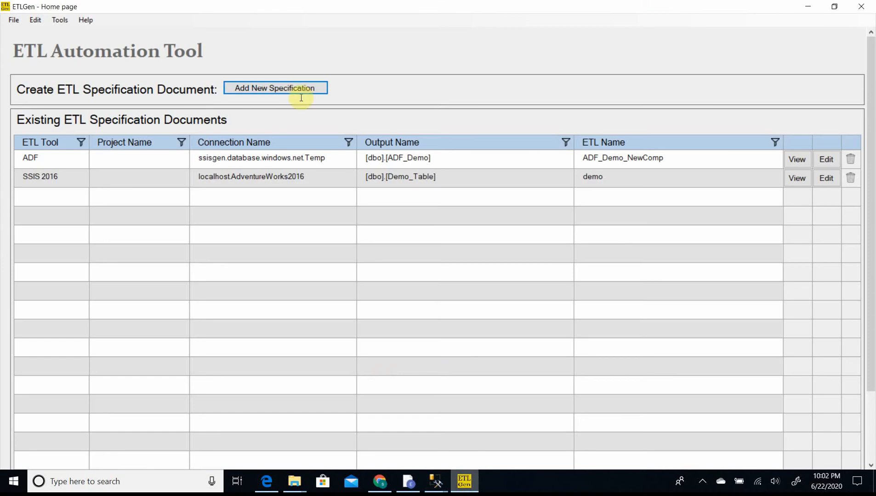
{"action": "left_click", "coordinate": [274, 88]}
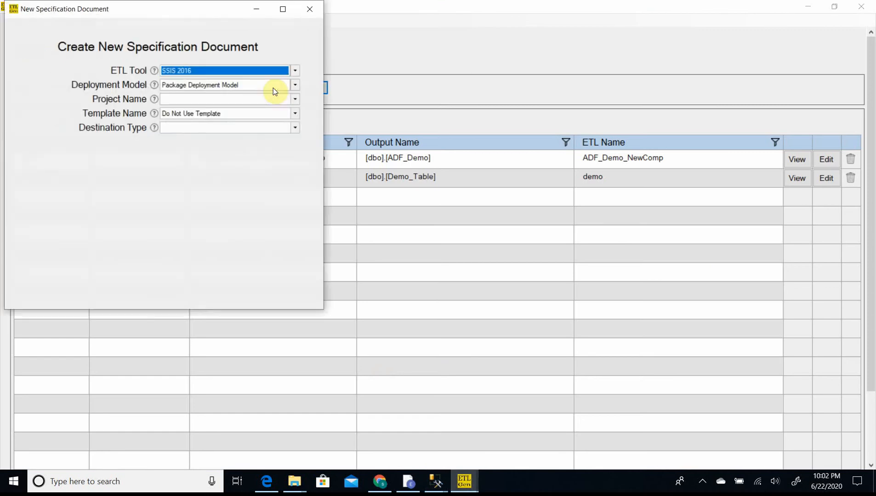
{"action": "left_click", "coordinate": [234, 71]}
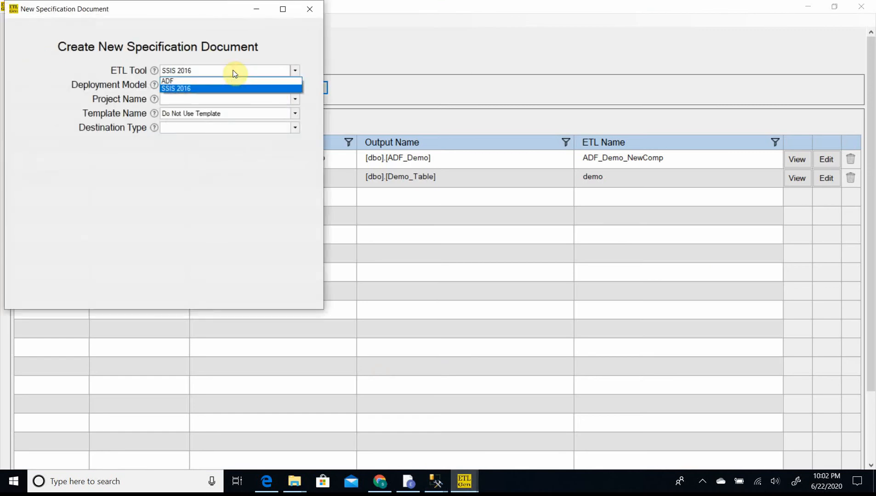
{"action": "left_click", "coordinate": [225, 82]}
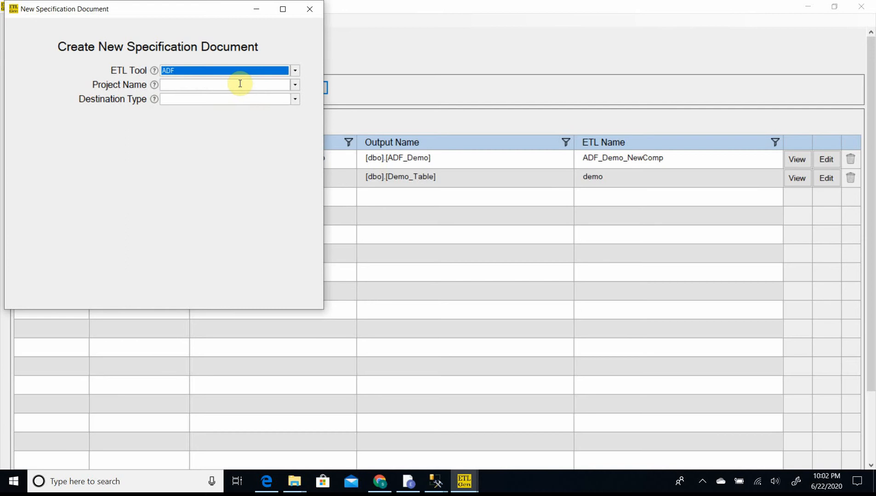
- Name the specification's project Video Tutorial and set its destination type to Table
{"action": "left_click", "coordinate": [240, 84]}
{"action": "type", "text": "V"}
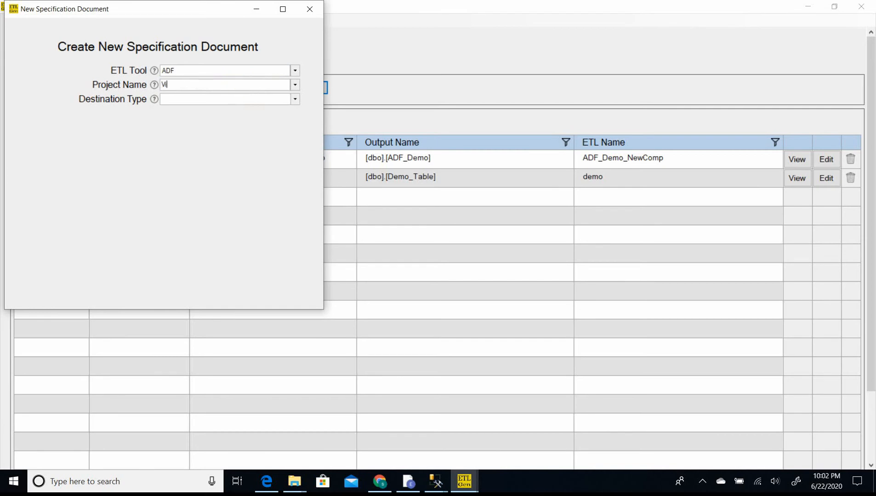
{"action": "type", "text": "ideo Tutorial"}
{"action": "left_click", "coordinate": [188, 100]}
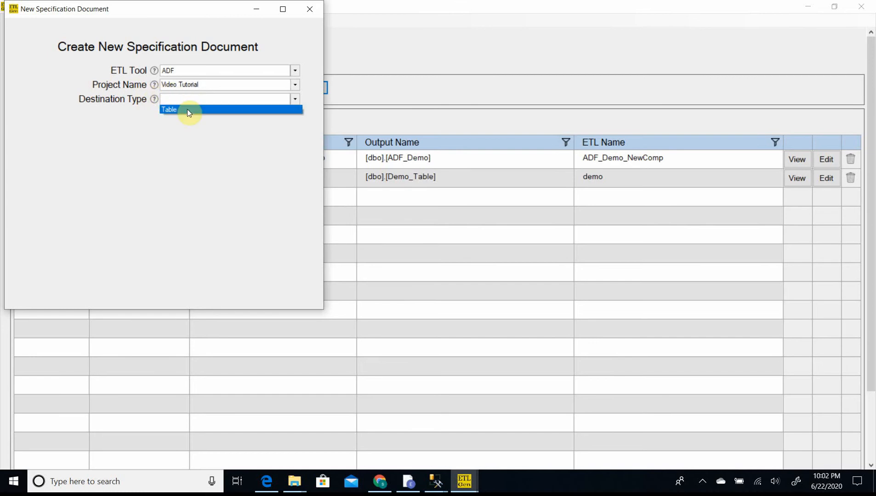
{"action": "left_click", "coordinate": [187, 109]}
{"action": "left_click", "coordinate": [220, 85]}
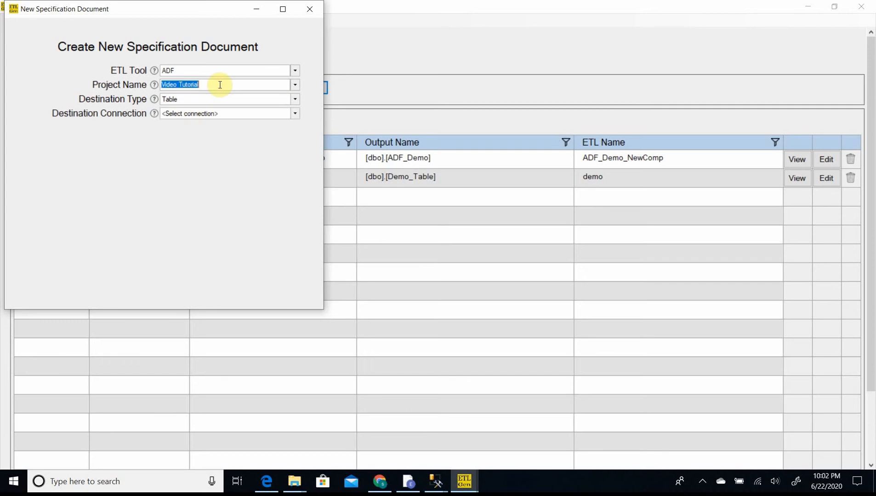
{"action": "left_click", "coordinate": [219, 85]}
{"action": "type", "text": "/"}
{"action": "key", "text": "BackSpace"}
- Set the destination connection to ssisgen.database.windows.net.Temp and choose the existing table [dbo].[ADF_Video_Demo]
{"action": "left_click", "coordinate": [205, 117]}
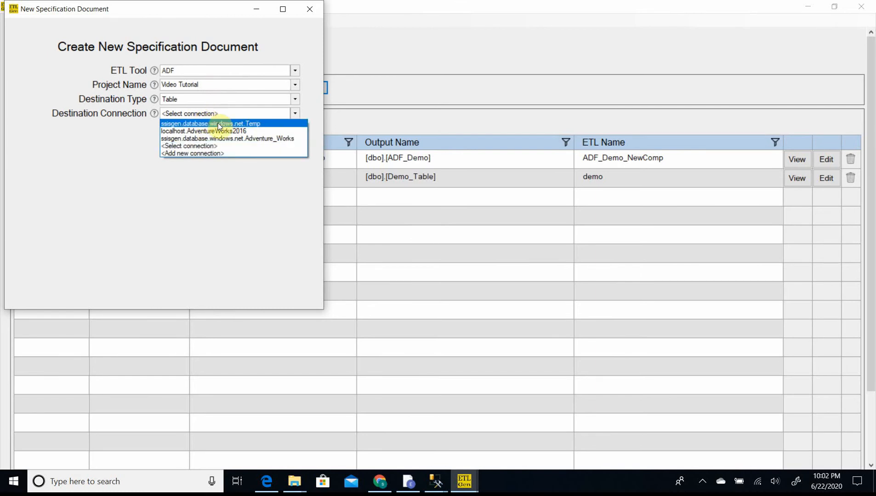
{"action": "left_click", "coordinate": [217, 123]}
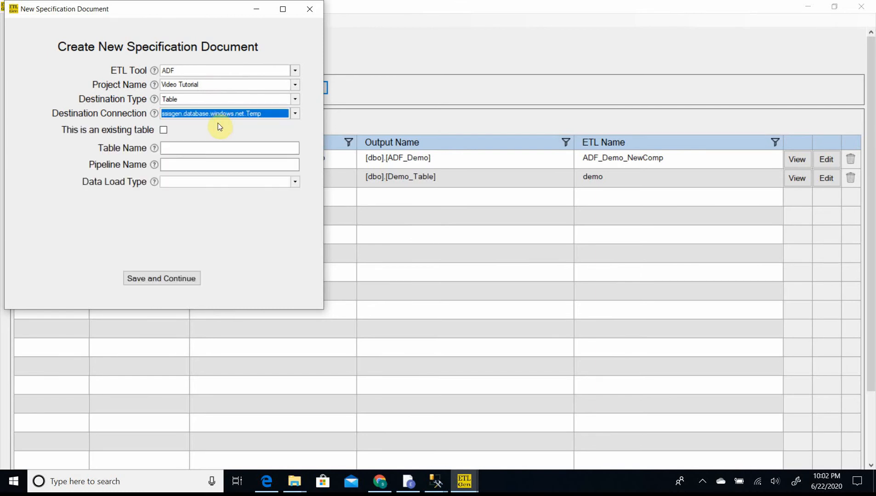
{"action": "left_click", "coordinate": [164, 130]}
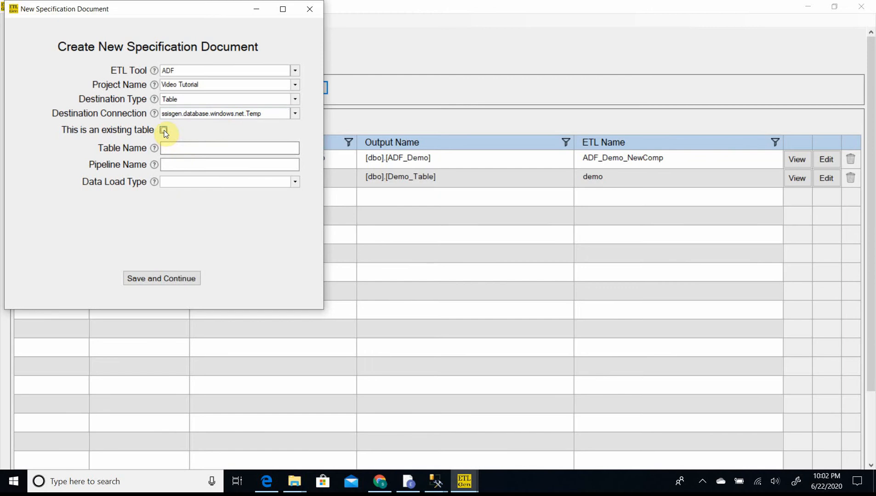
{"action": "left_click", "coordinate": [254, 151]}
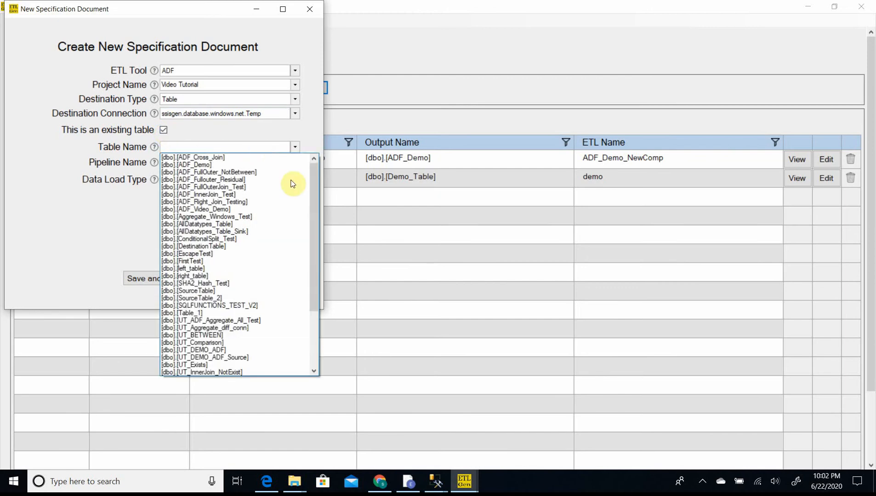
{"action": "left_click_drag", "start_coordinate": [313, 249], "coordinate": [308, 231]}
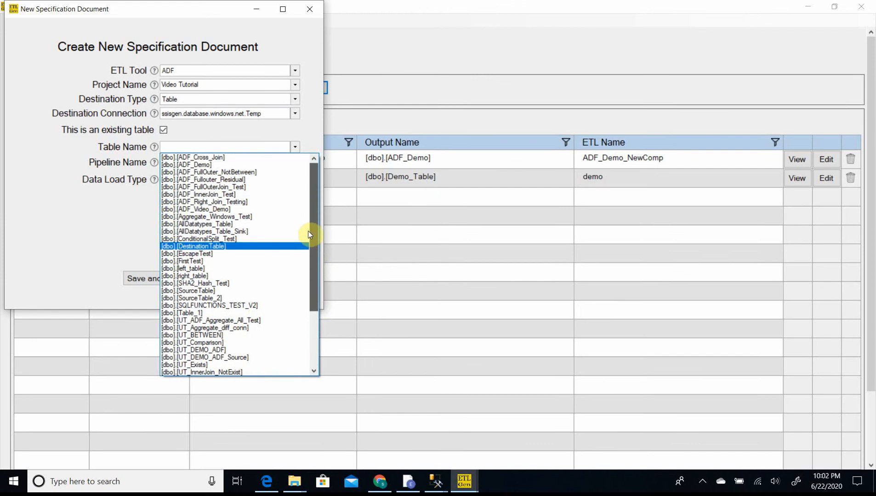
{"action": "left_click", "coordinate": [204, 210]}
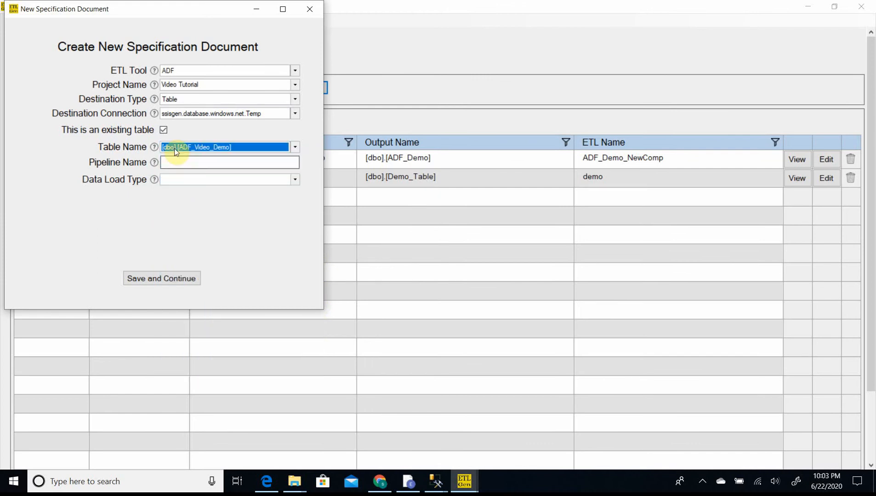
- Name the pipeline ADF_Video_Demo, use Insert and Update loading with the Compare data in all columns strategy, and save the specification
{"action": "left_click", "coordinate": [174, 161]}
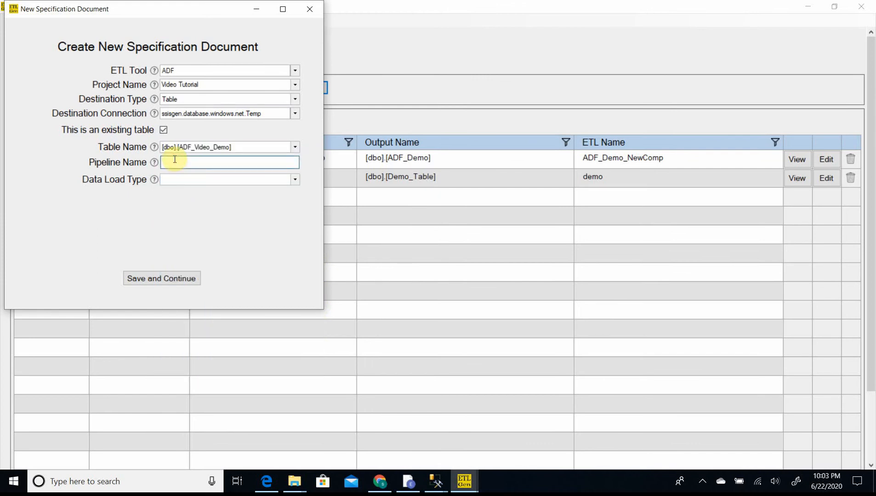
{"action": "type", "text": "ADF_Video_Demo"}
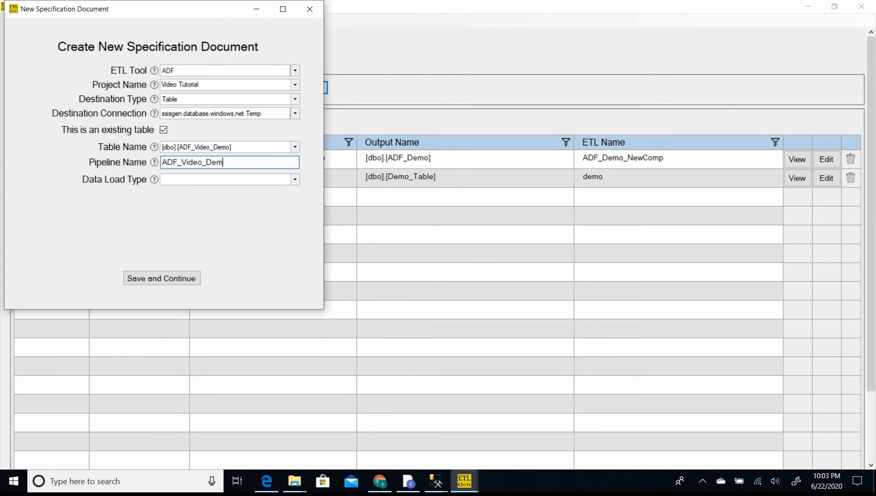
{"action": "left_click", "coordinate": [182, 184]}
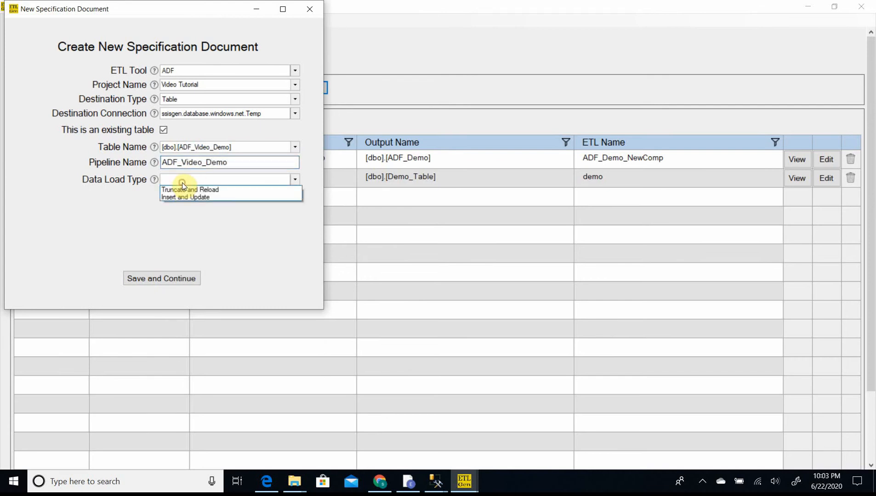
{"action": "left_click", "coordinate": [204, 197]}
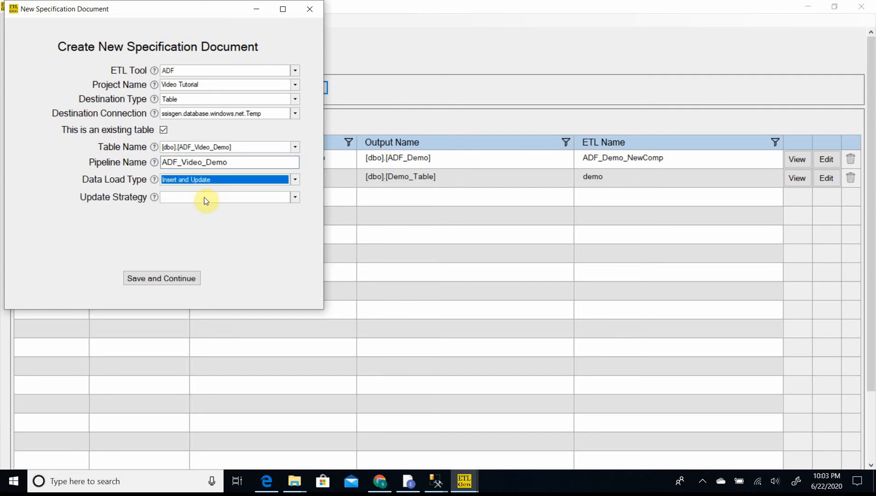
{"action": "left_click", "coordinate": [204, 198]}
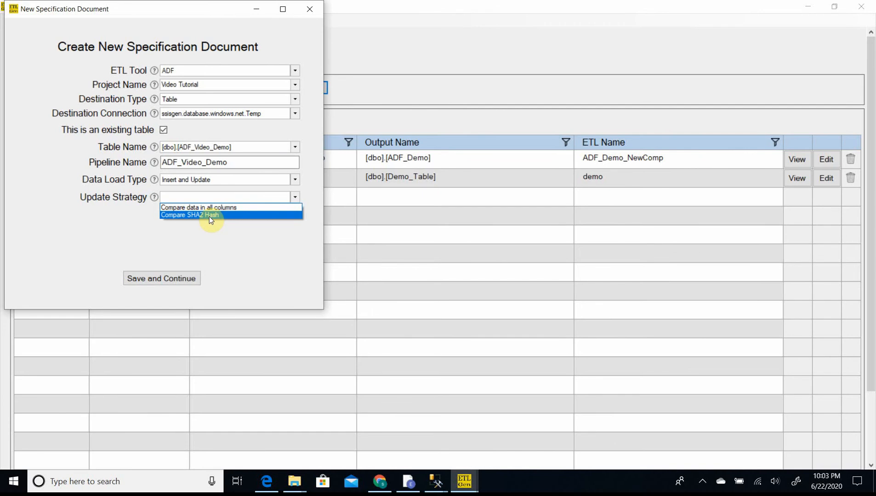
{"action": "left_click", "coordinate": [212, 208]}
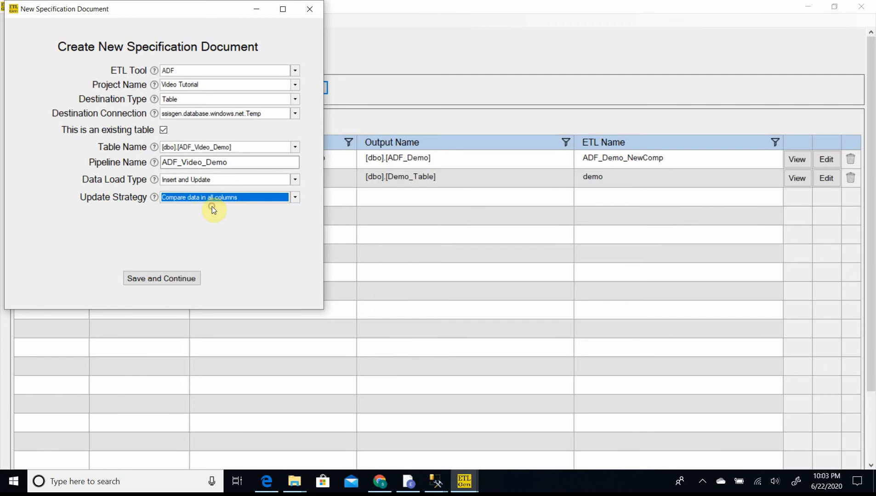
{"action": "left_click", "coordinate": [174, 280]}
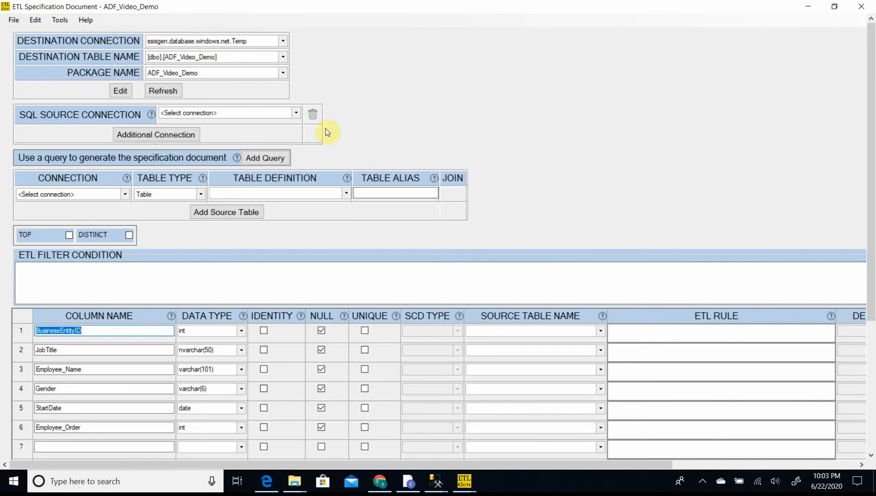
- Set the SQL source connection to ssisgen.database.windows.net.Temp and add ssisgen.database.windows.net.Adventure_Works as the second source connection
{"action": "left_click", "coordinate": [209, 113]}
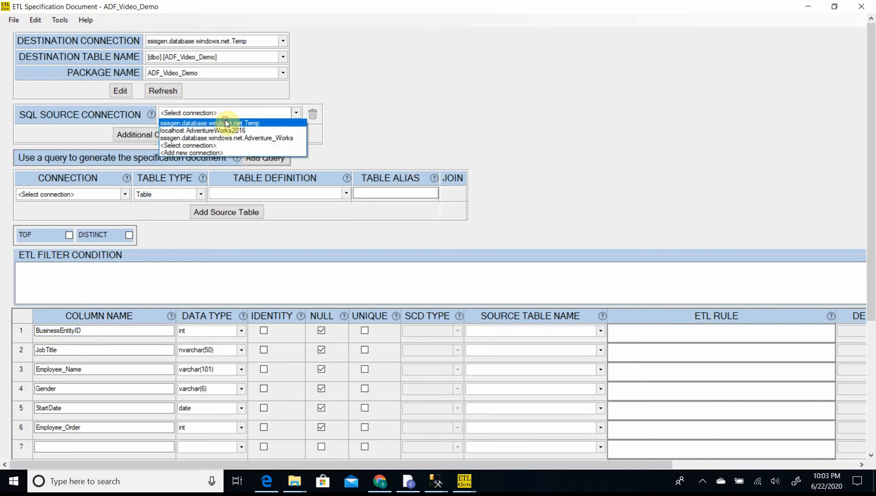
{"action": "left_click", "coordinate": [226, 123]}
{"action": "left_click", "coordinate": [170, 136]}
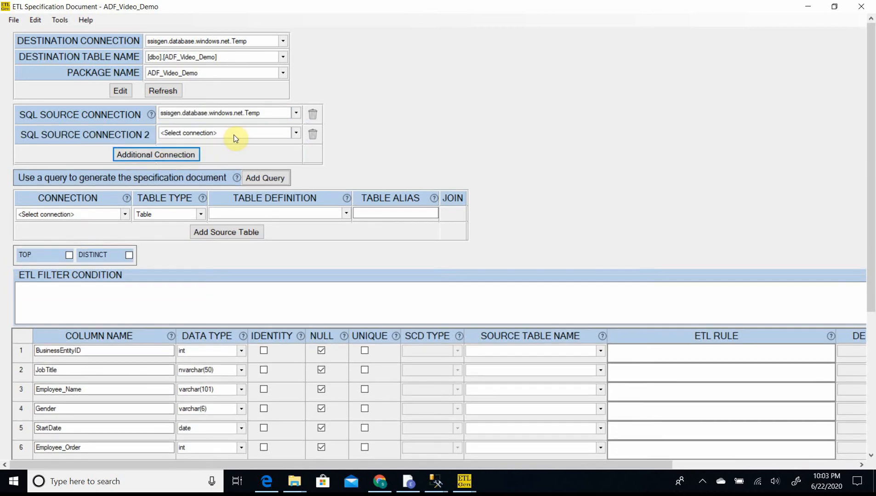
{"action": "left_click", "coordinate": [236, 139]}
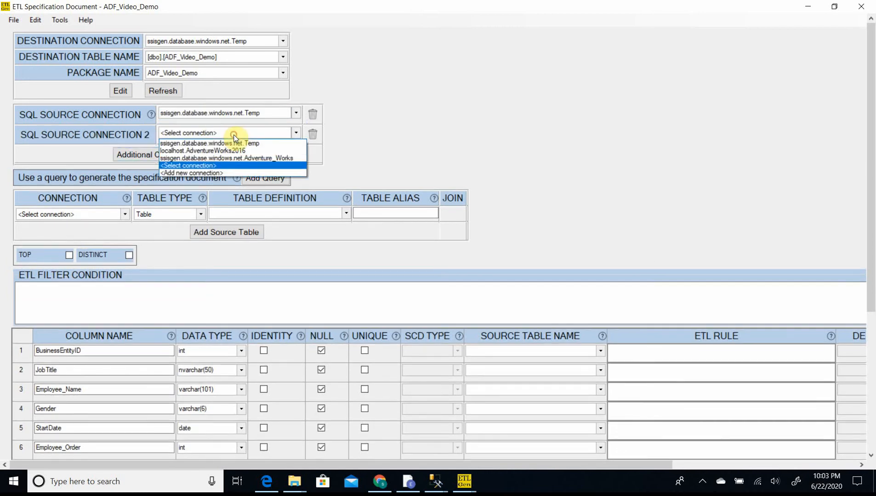
{"action": "left_click", "coordinate": [253, 158]}
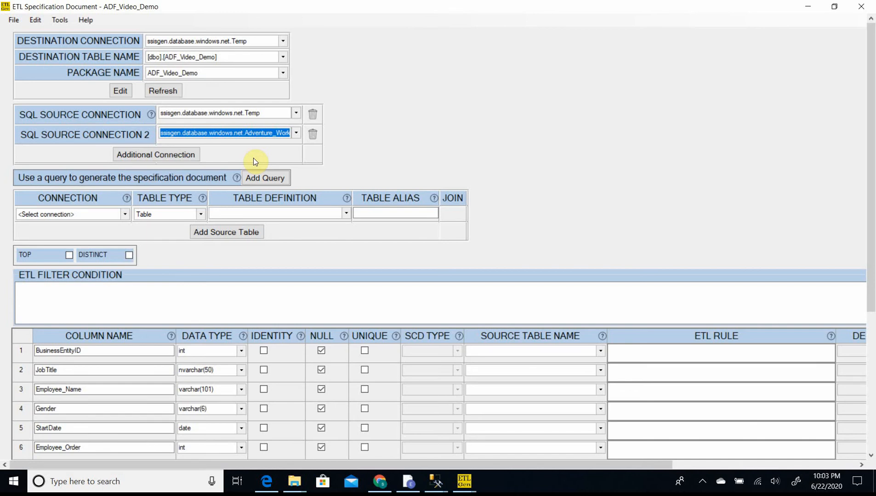
- Paste the copied SQL query as the source query for the specification document and generate the specification from it
{"action": "left_click", "coordinate": [270, 178]}
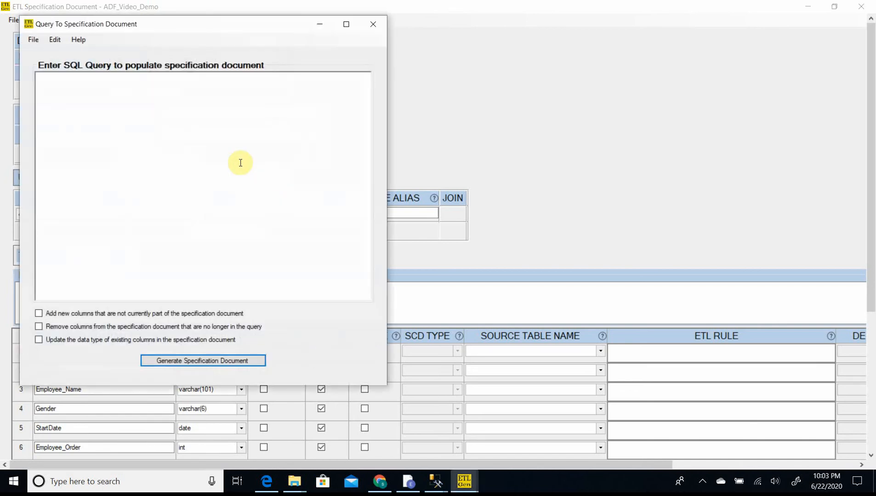
{"action": "left_click", "coordinate": [189, 147]}
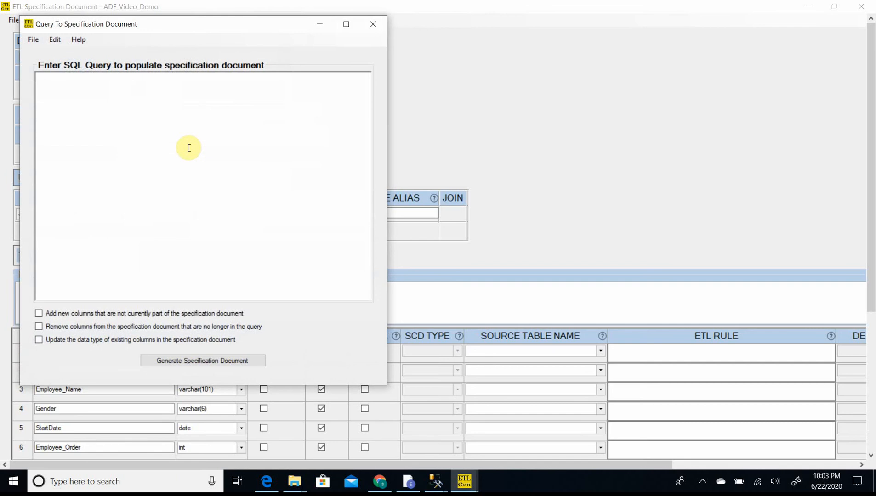
{"action": "key", "text": "ctrl+v"}
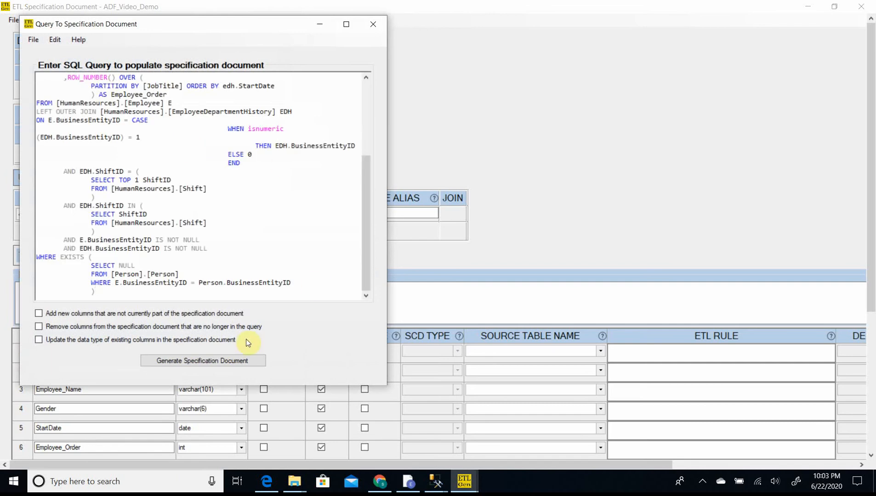
{"action": "left_click", "coordinate": [213, 362]}
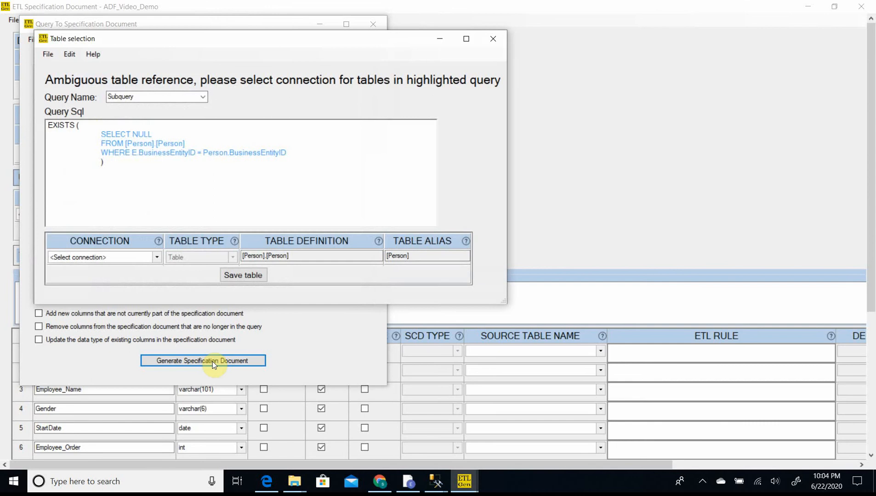
- Assign ssisgen.database.windows.net.Adventure_Works as the connection for [Person].[Person] in the EXISTS subquery and save the table
{"action": "left_click", "coordinate": [157, 257]}
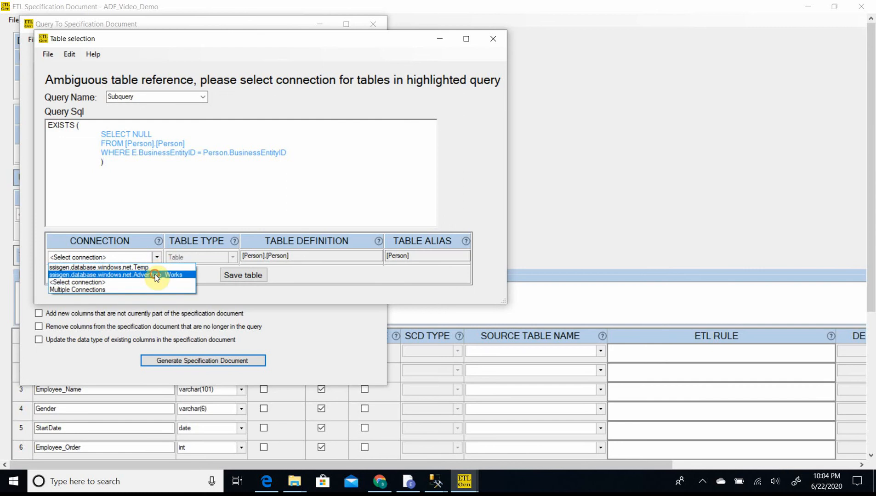
{"action": "left_click", "coordinate": [154, 274]}
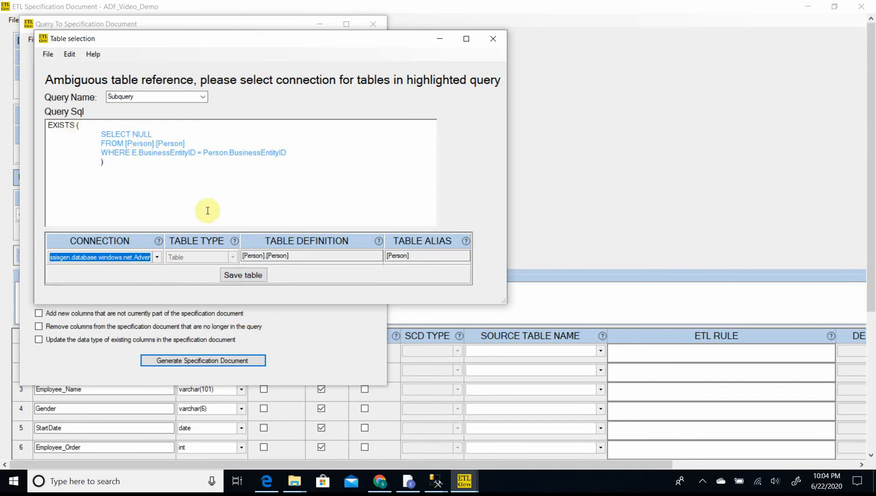
{"action": "left_click", "coordinate": [243, 276]}
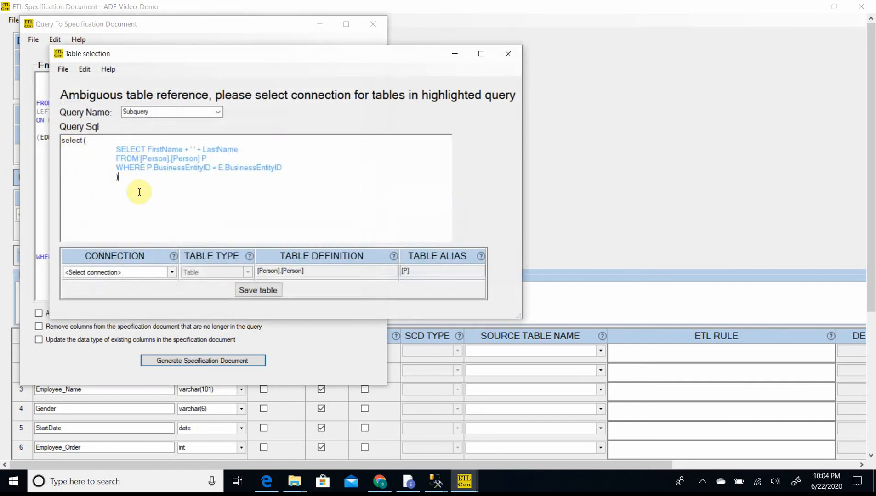
- Assign ssisgen.database.windows.net.Adventure_Works to the [Person].[Person] table with alias [P] in the name subquery and save the table
{"action": "left_click", "coordinate": [171, 273]}
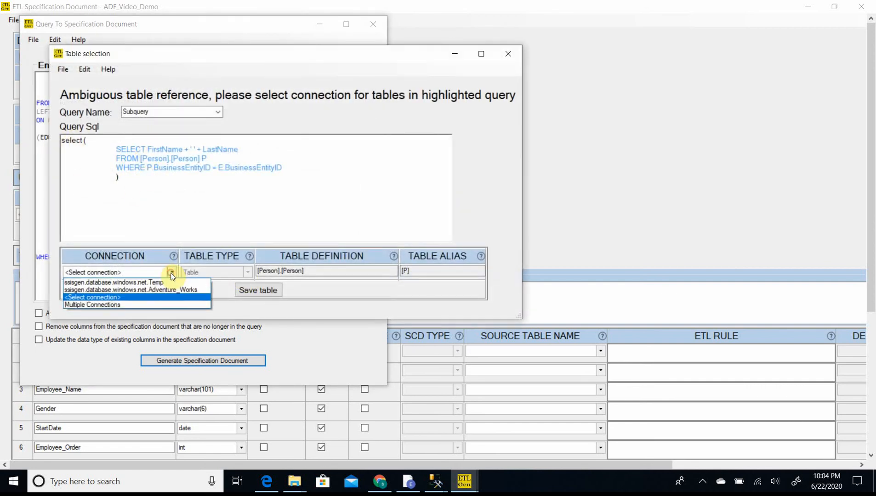
{"action": "left_click", "coordinate": [163, 291]}
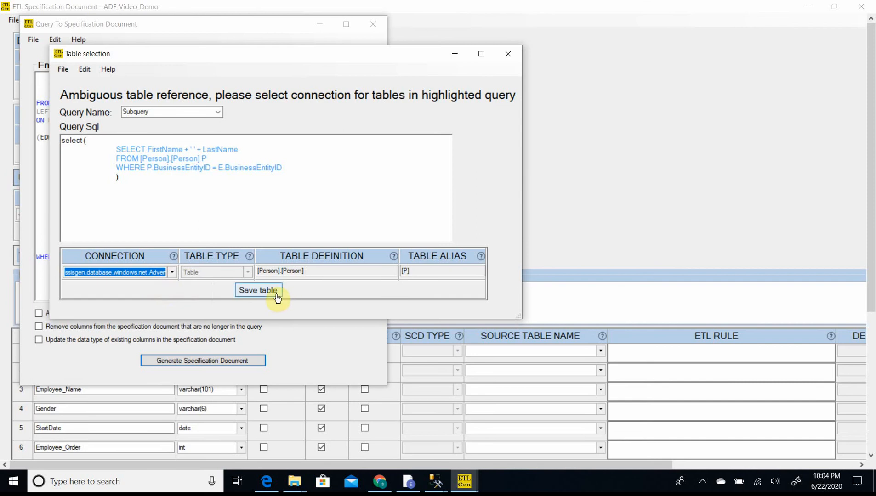
{"action": "left_click", "coordinate": [275, 295]}
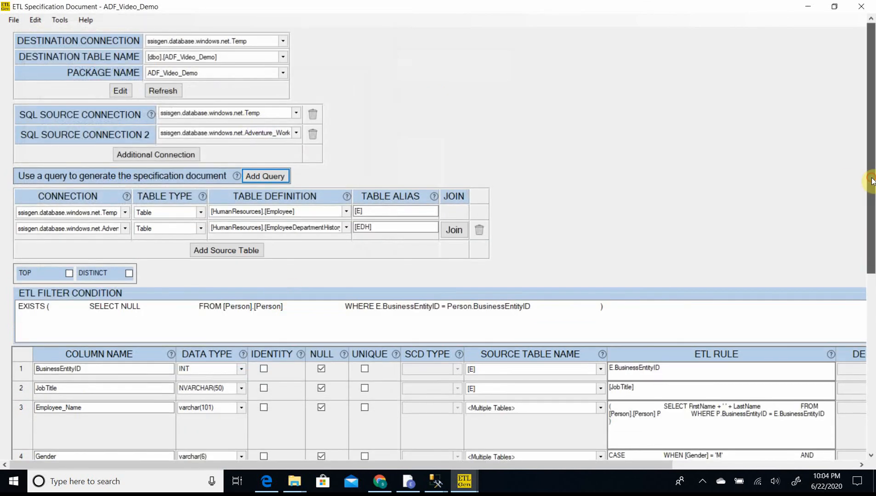
- Review the generated specification, including the [EDH] table's join conditions and the ETL rules for Employee_Name and Employee_Order
{"action": "scroll", "coordinate": [871, 181], "scroll_direction": "down", "scroll_amount": 5}
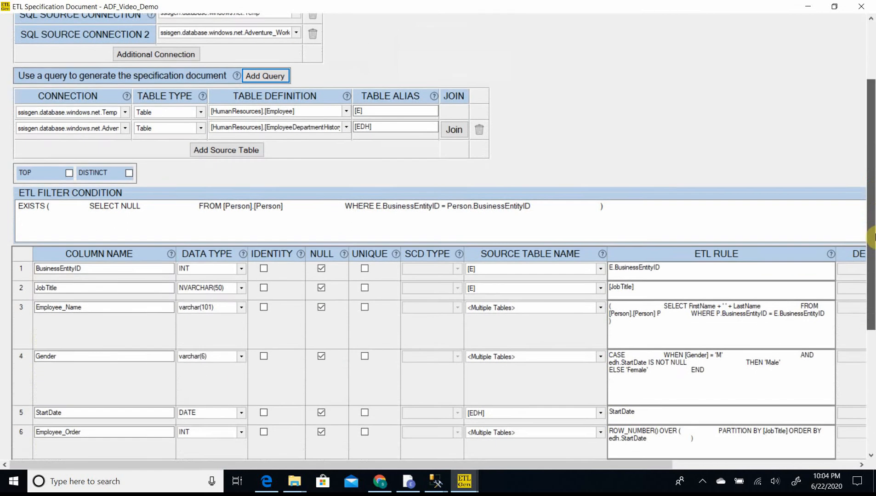
{"action": "scroll", "coordinate": [872, 212], "scroll_direction": "up", "scroll_amount": 2}
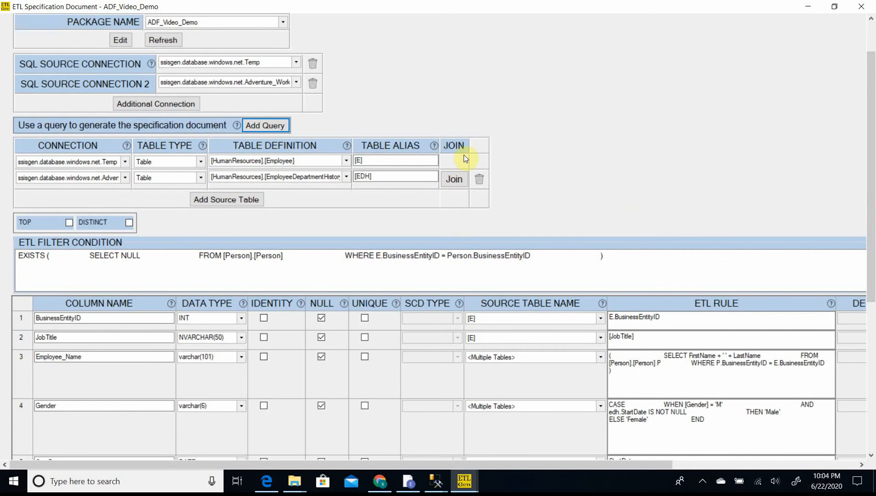
{"action": "left_click", "coordinate": [454, 180]}
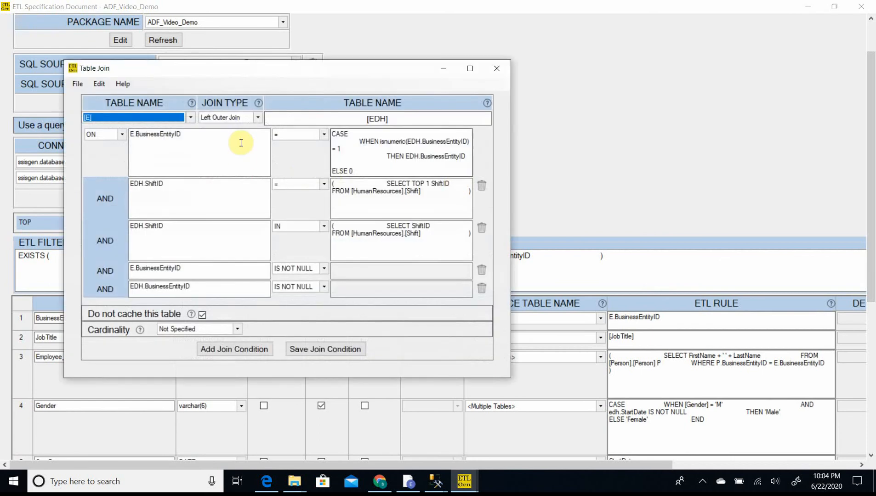
{"action": "left_click", "coordinate": [492, 70]}
{"action": "left_click_drag", "start_coordinate": [872, 120], "coordinate": [874, 198]}
{"action": "left_click_drag", "start_coordinate": [622, 242], "coordinate": [608, 224]}
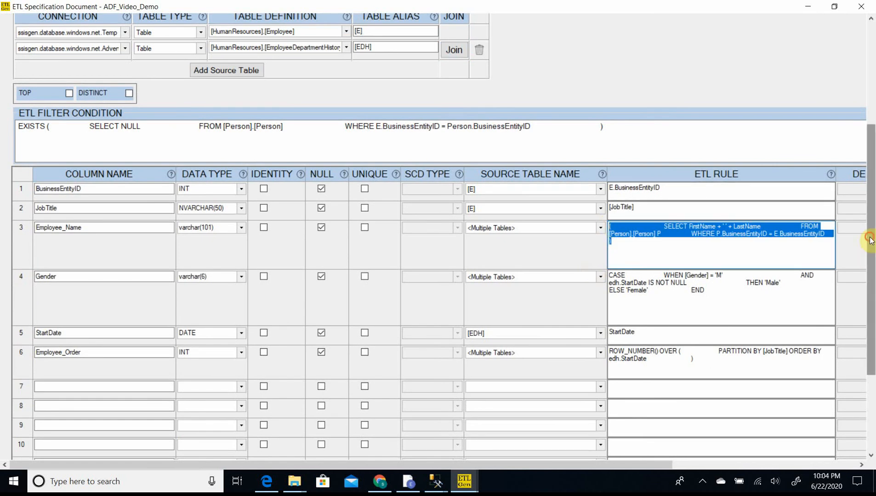
{"action": "left_click_drag", "start_coordinate": [870, 239], "coordinate": [870, 302]}
{"action": "left_click", "coordinate": [715, 255]}
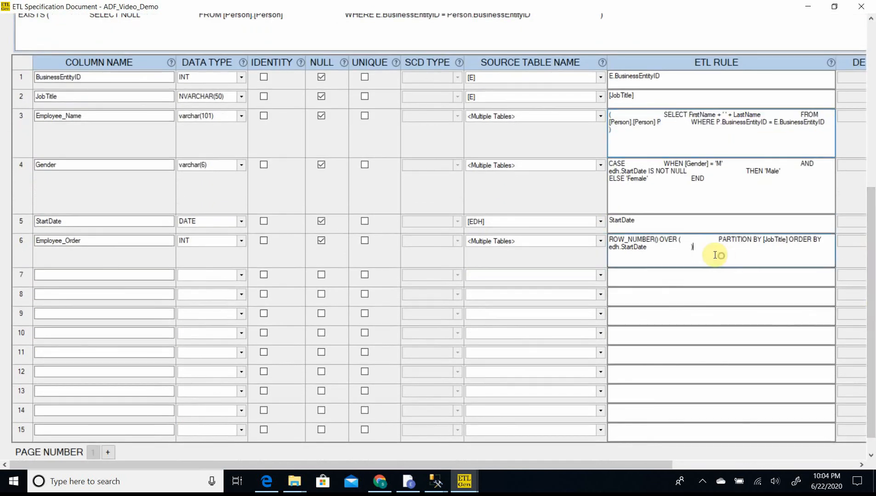
{"action": "left_click_drag", "start_coordinate": [715, 255], "coordinate": [594, 231]}
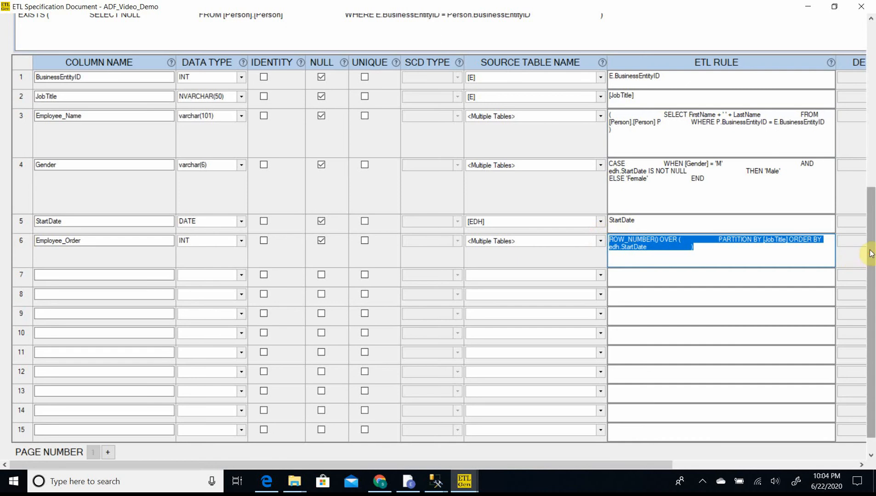
{"action": "left_click_drag", "start_coordinate": [871, 254], "coordinate": [873, 196]}
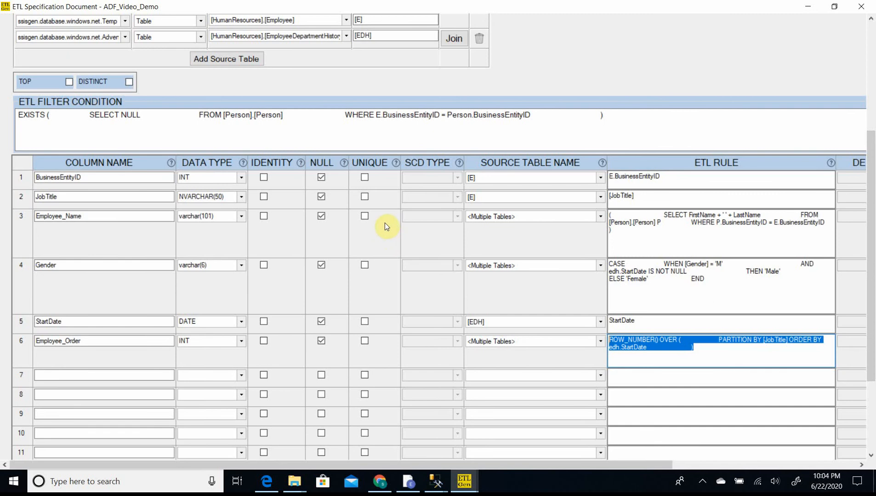
- Mark BusinessEntityID as unique and generate the pipeline from the saved specification, with no columns ignored in the data comparison
{"action": "left_click", "coordinate": [367, 177]}
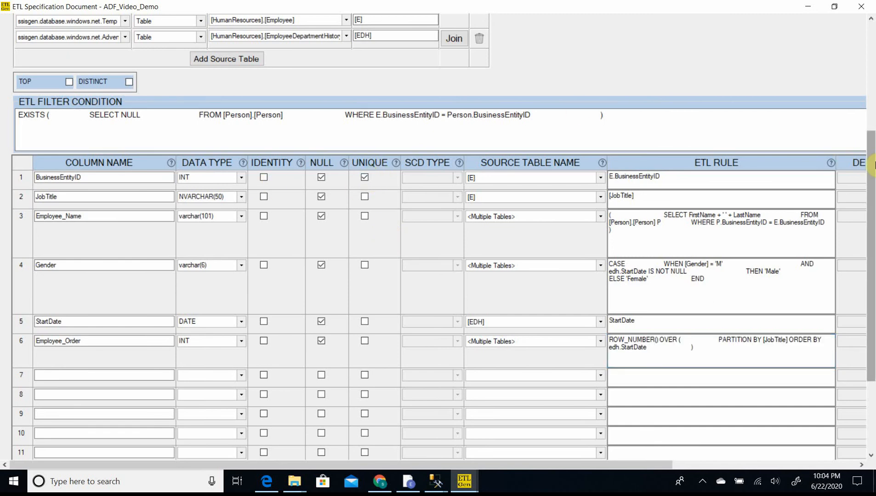
{"action": "left_click_drag", "start_coordinate": [872, 169], "coordinate": [872, 282]}
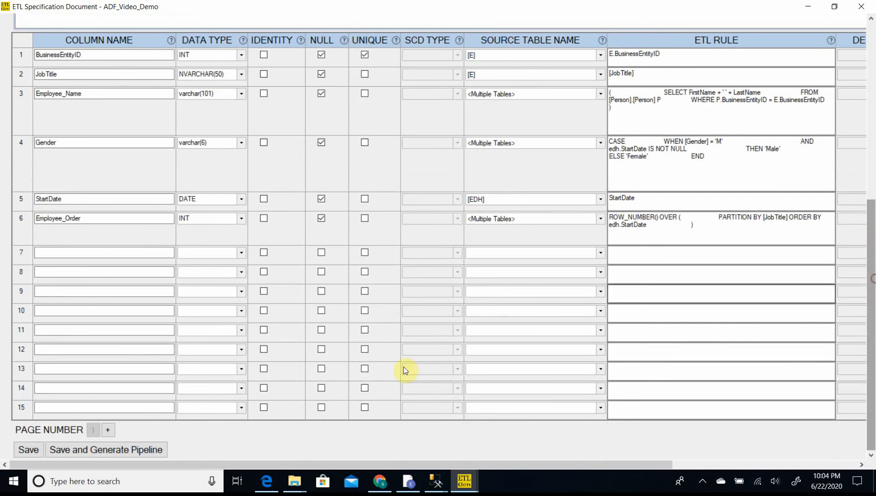
{"action": "left_click", "coordinate": [135, 449]}
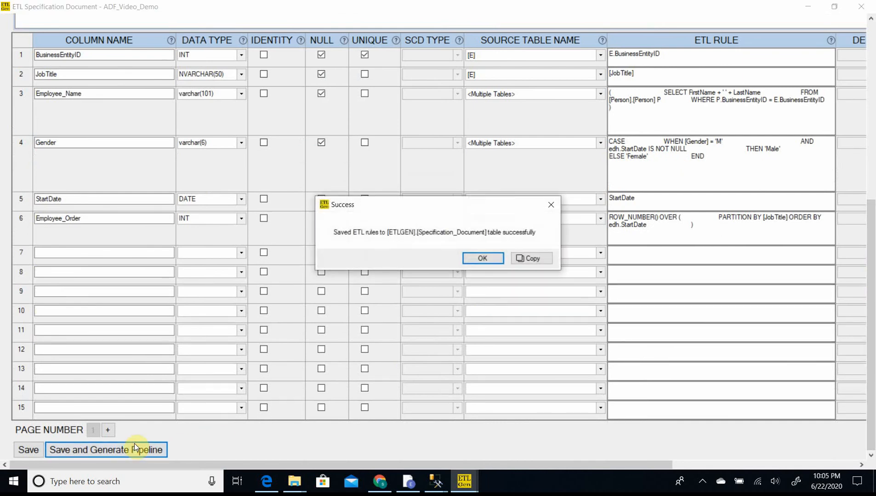
{"action": "left_click", "coordinate": [482, 258]}
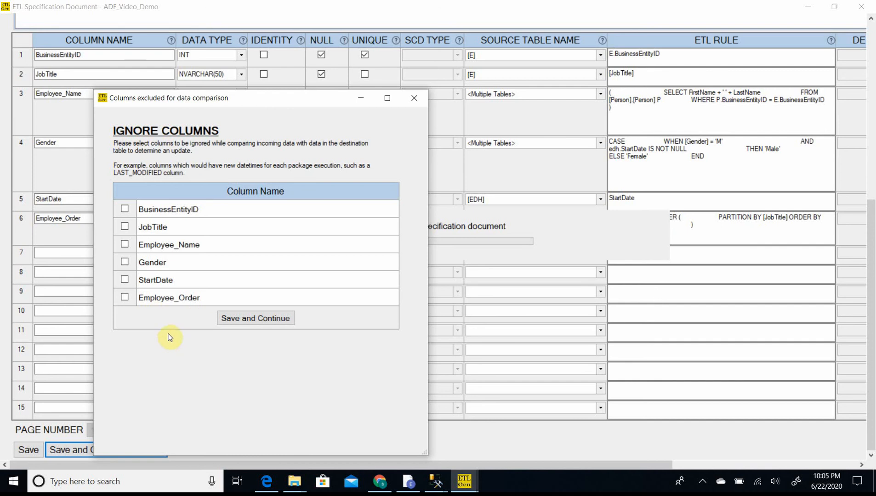
{"action": "left_click", "coordinate": [254, 319]}
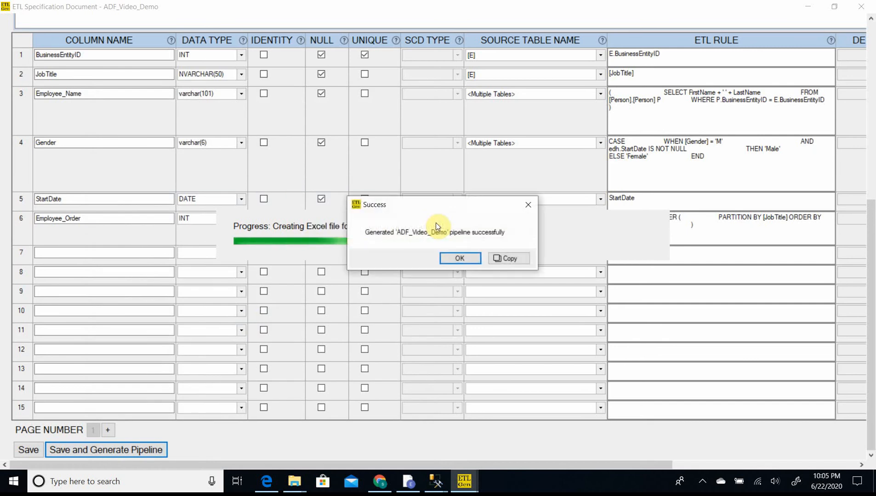
{"action": "left_click", "coordinate": [460, 258]}
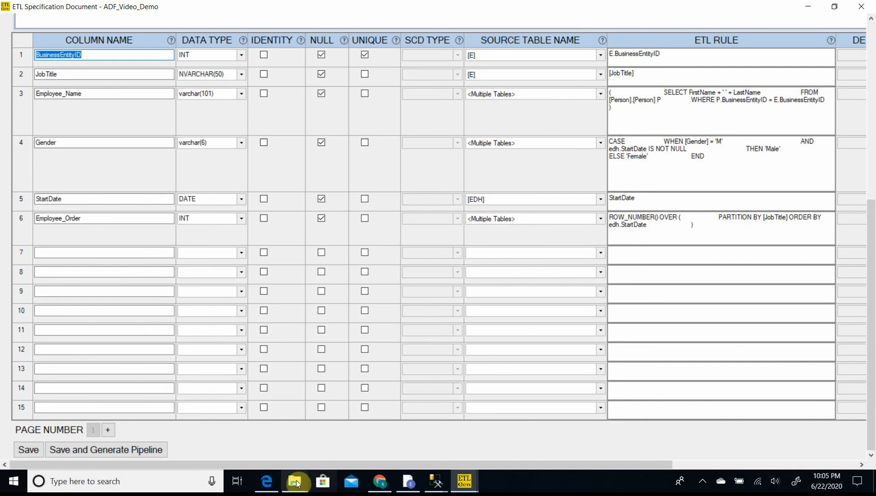
- Switch to Azure Data Factory in Chrome, refresh the factory resources, and open the dataset in the Video Tutorial datasets folder
{"action": "left_click", "coordinate": [380, 482]}
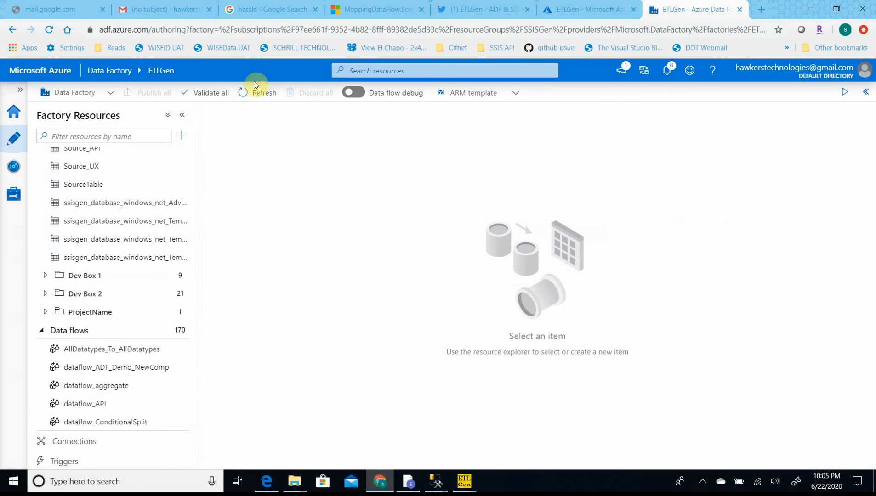
{"action": "left_click", "coordinate": [253, 92]}
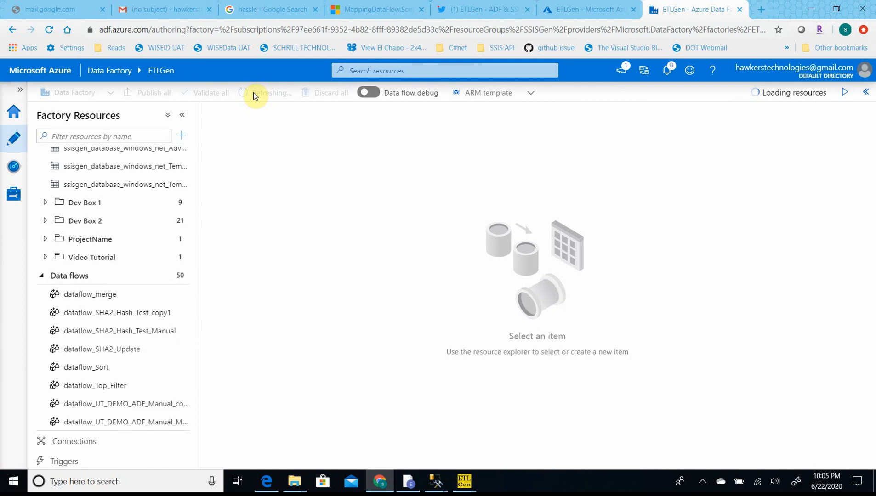
{"action": "scroll", "coordinate": [127, 295], "scroll_direction": "up", "scroll_amount": 1}
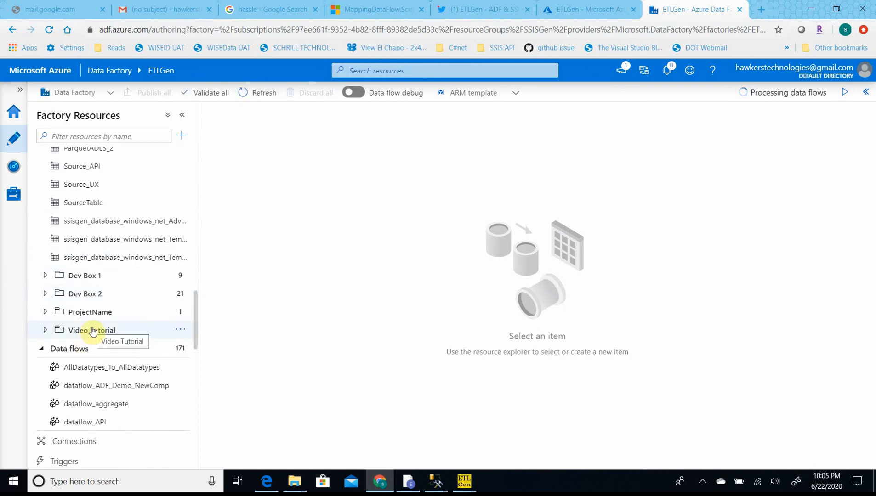
{"action": "left_click", "coordinate": [45, 331]}
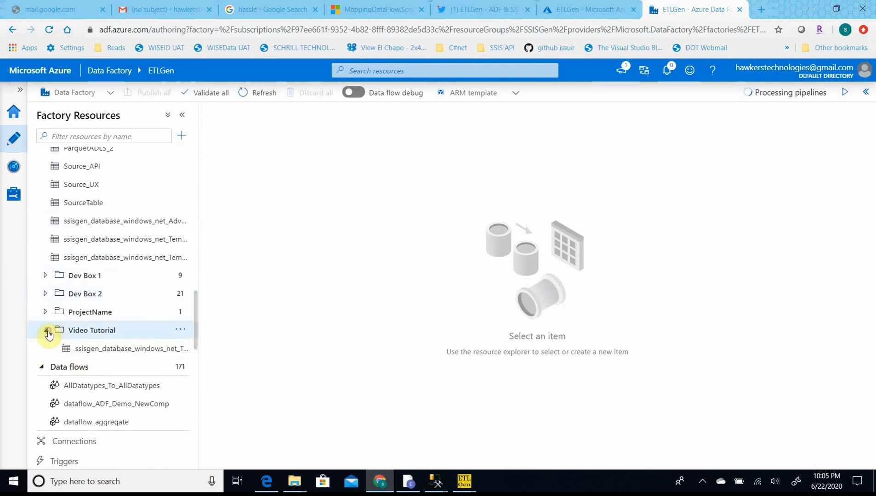
{"action": "left_click", "coordinate": [89, 350]}
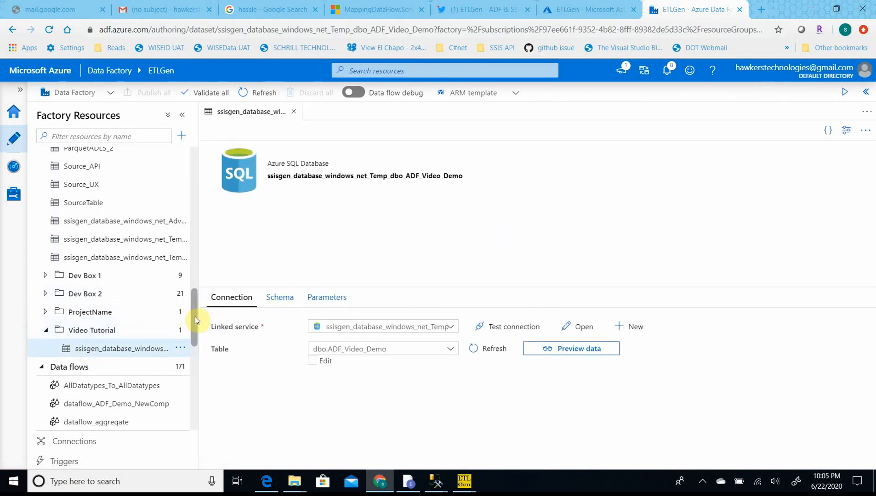
- Open the ADF_Video_Demo pipeline from the Video Tutorial pipelines folder
{"action": "left_click_drag", "start_coordinate": [195, 319], "coordinate": [187, 161]}
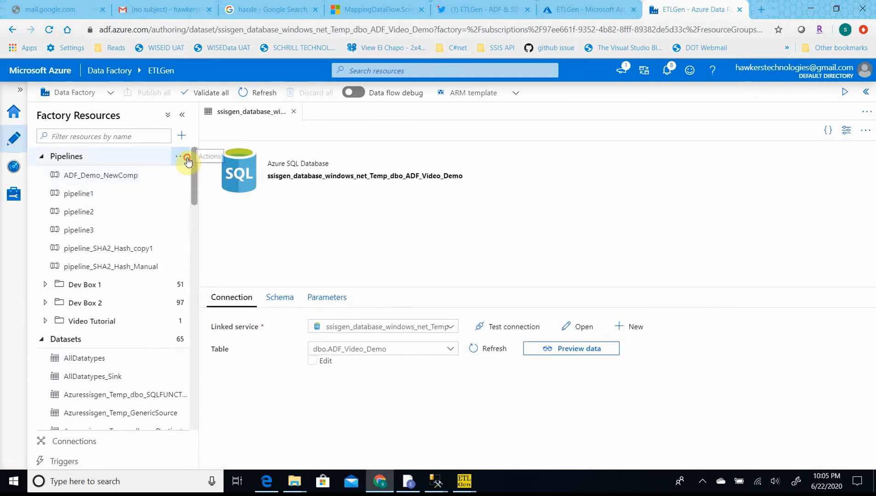
{"action": "left_click", "coordinate": [45, 322]}
{"action": "left_click", "coordinate": [90, 341]}
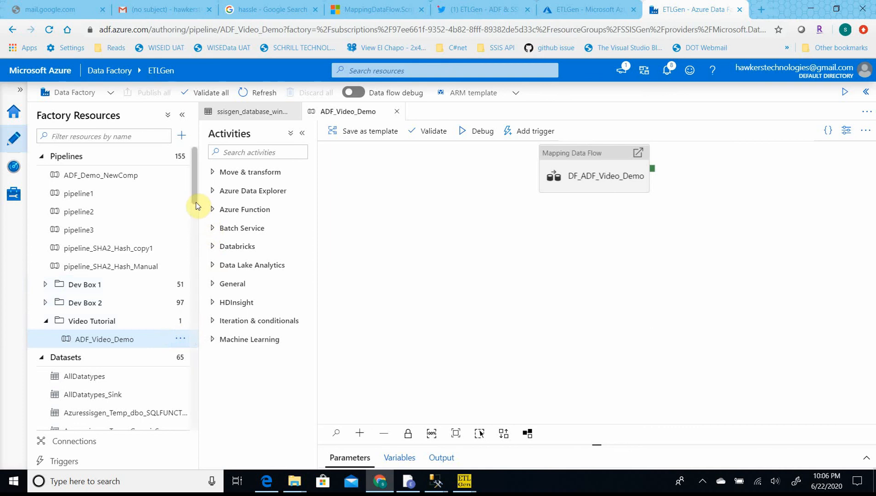
- Open dataflow_ADF_Video_Demo from the Video Tutorial data flows folder and fit the whole data flow in view
{"action": "scroll", "coordinate": [195, 211], "scroll_direction": "down", "scroll_amount": 3}
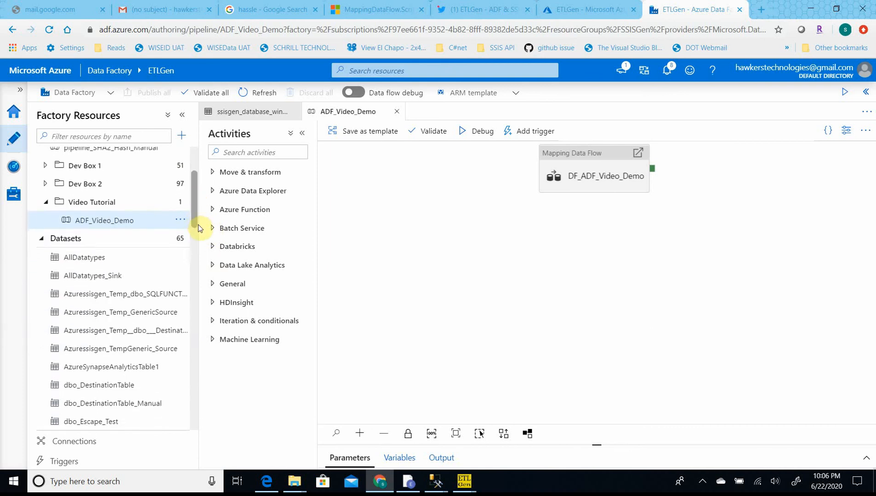
{"action": "scroll", "coordinate": [196, 224], "scroll_direction": "down", "scroll_amount": 10}
{"action": "left_click_drag", "start_coordinate": [197, 320], "coordinate": [200, 447]}
{"action": "left_click", "coordinate": [48, 422]}
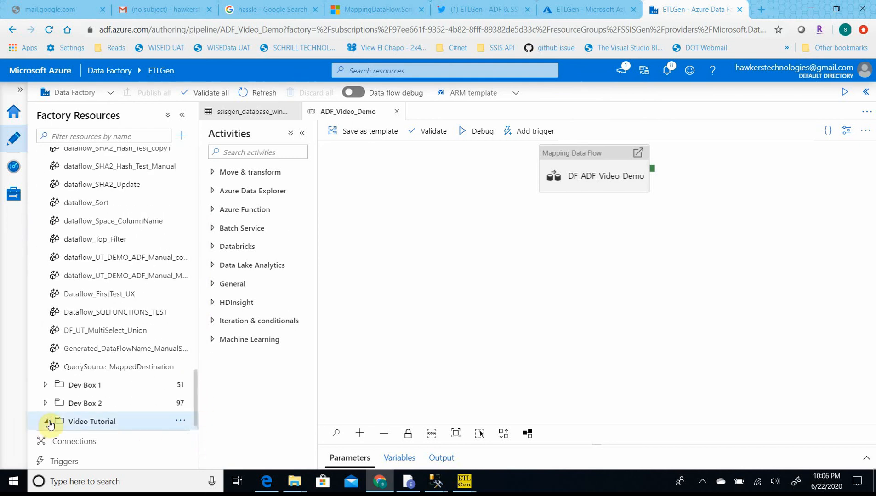
{"action": "left_click_drag", "start_coordinate": [193, 388], "coordinate": [193, 407]}
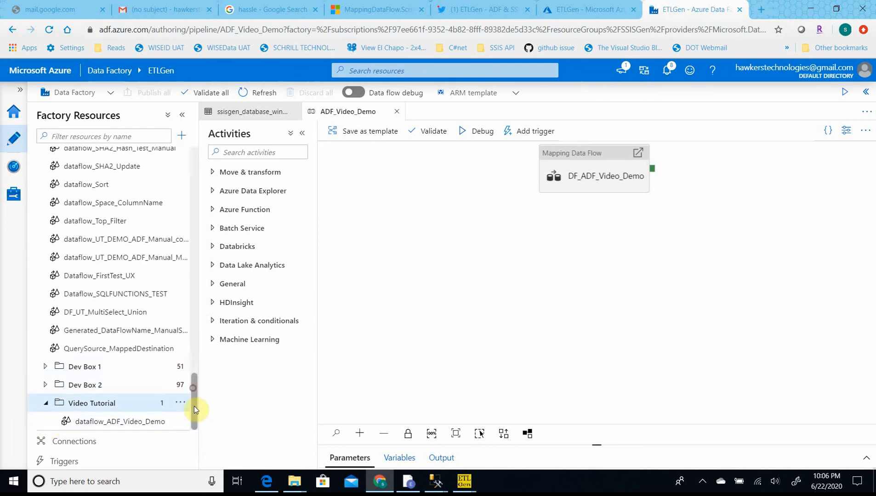
{"action": "left_click", "coordinate": [127, 428]}
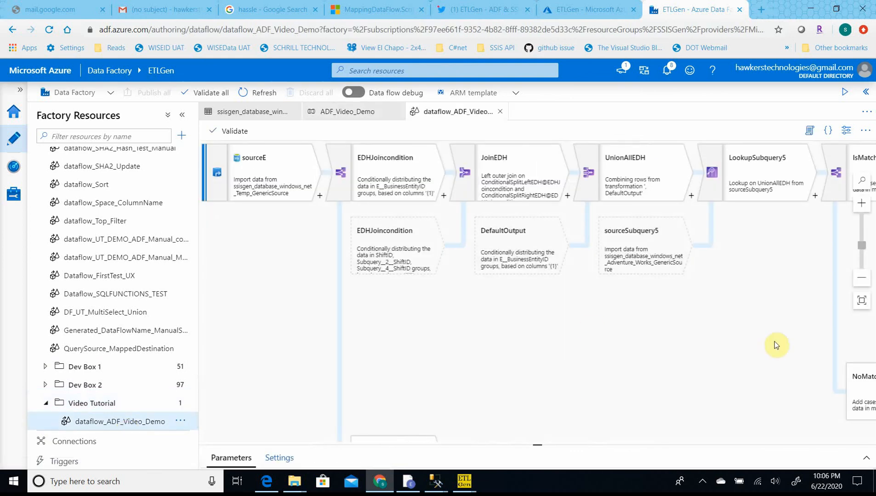
{"action": "left_click", "coordinate": [863, 303]}
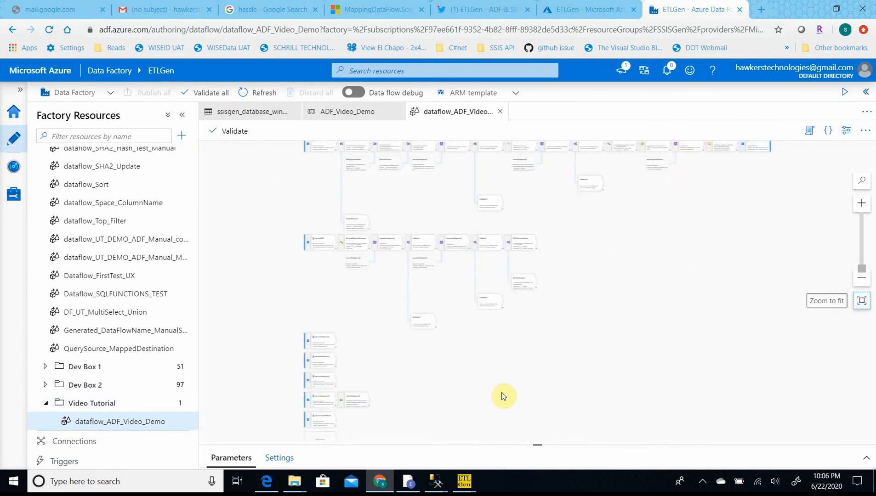
- Inspect the settings of the sourceE source and the EDHJoincondition conditional split that follows it in the data flow
{"action": "left_click", "coordinate": [858, 209]}
{"action": "left_click", "coordinate": [858, 209]}
{"action": "left_click", "coordinate": [858, 209]}
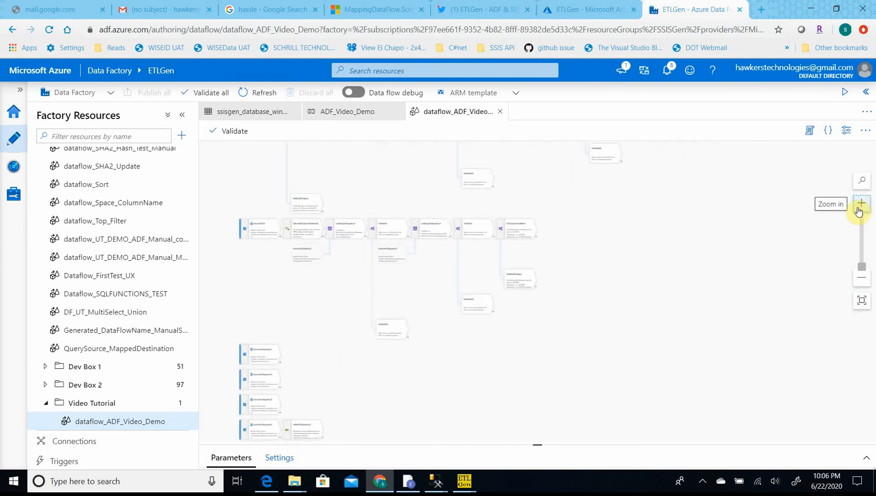
{"action": "left_click", "coordinate": [861, 259]}
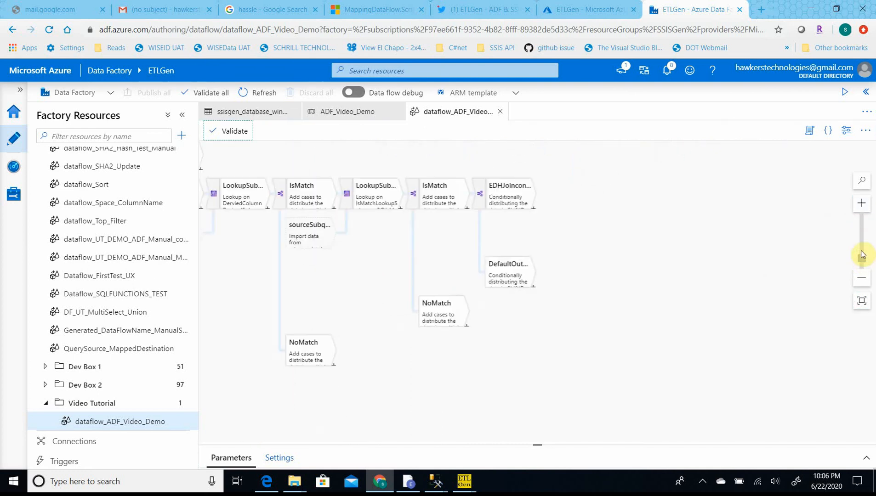
{"action": "left_click_drag", "start_coordinate": [225, 260], "coordinate": [434, 454]}
{"action": "left_click", "coordinate": [313, 197]}
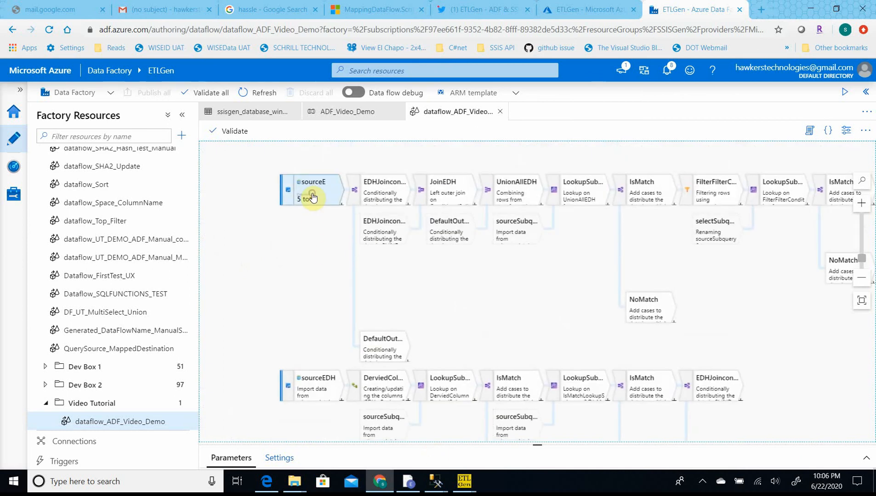
{"action": "left_click", "coordinate": [391, 199]}
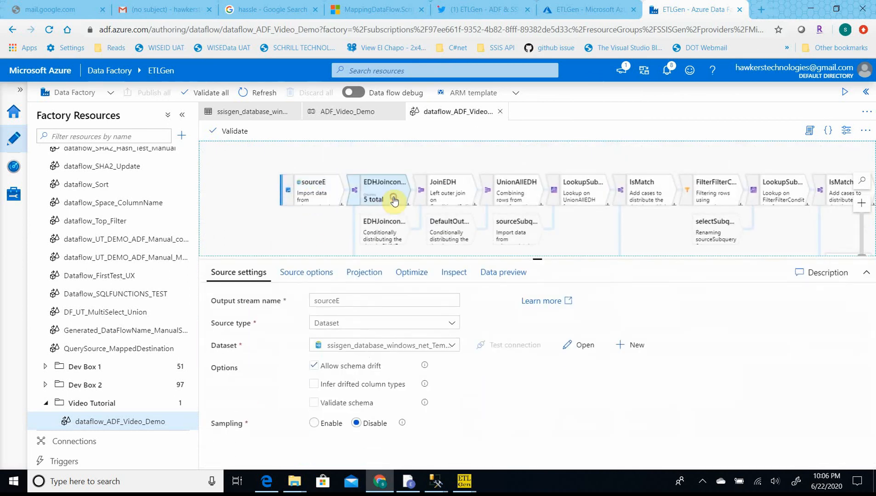
- Review the settings of the JoinEDH join, UnionAllEDH union, LookupSubquery5 lookup and FilterFilterCondition filter in the first stream
{"action": "left_click", "coordinate": [430, 200]}
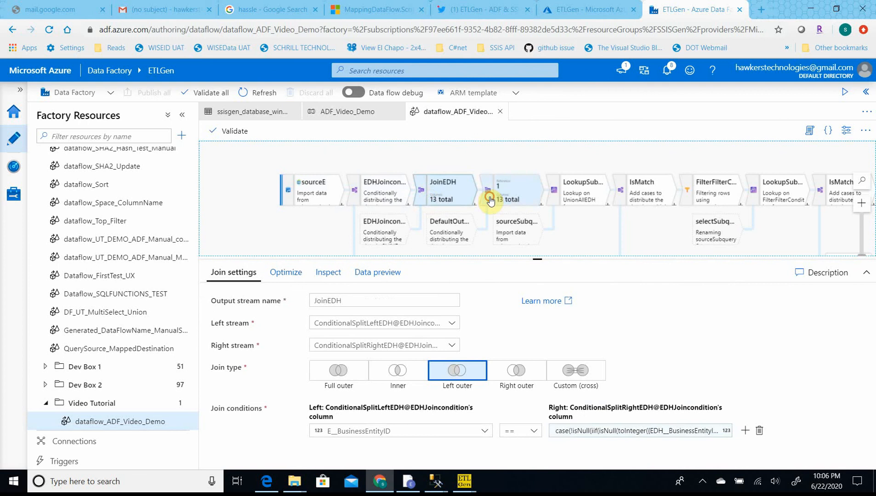
{"action": "left_click", "coordinate": [490, 197]}
{"action": "left_click", "coordinate": [568, 195]}
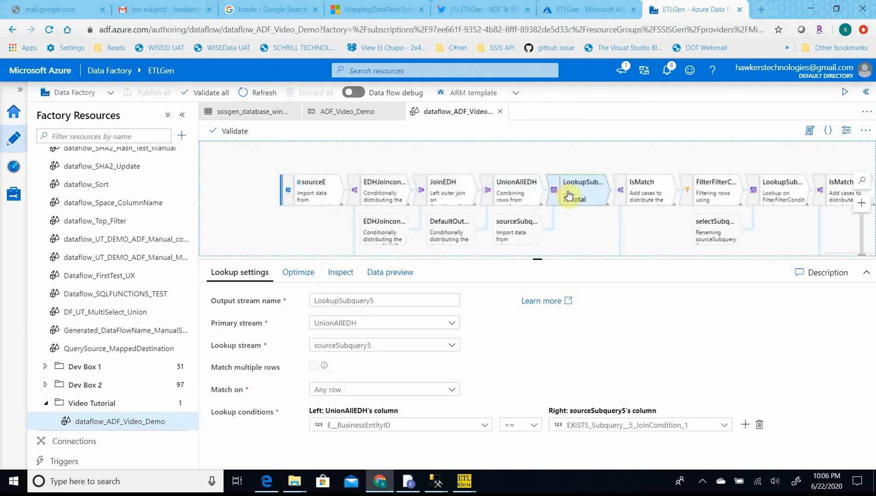
{"action": "left_click", "coordinate": [719, 192]}
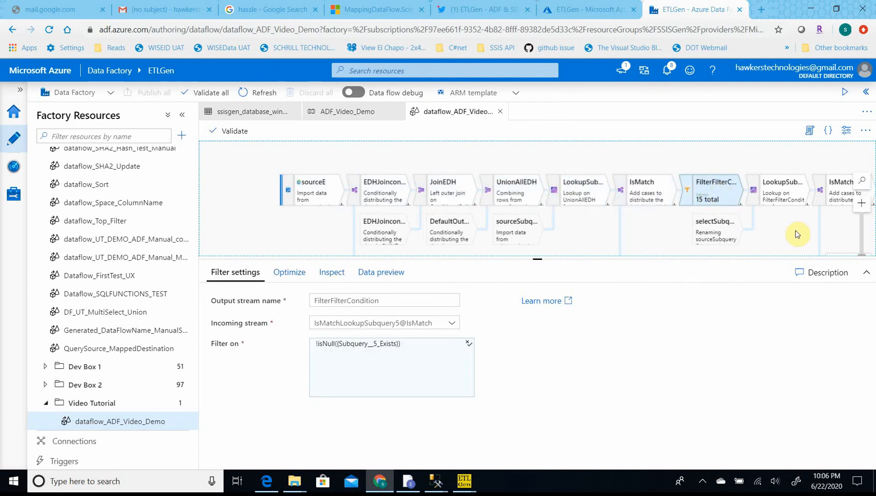
- Examine the settings of the WindowEmployeeOrder window, the AlterRowdboADFVideoDemo alter row and the sinkdboADFVideoDemo sink
{"action": "left_click_drag", "start_coordinate": [797, 235], "coordinate": [478, 212]}
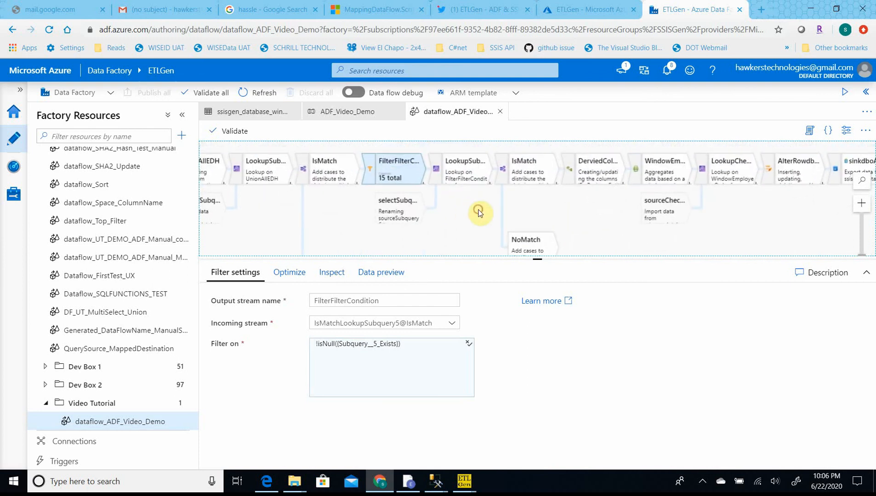
{"action": "left_click", "coordinate": [663, 170]}
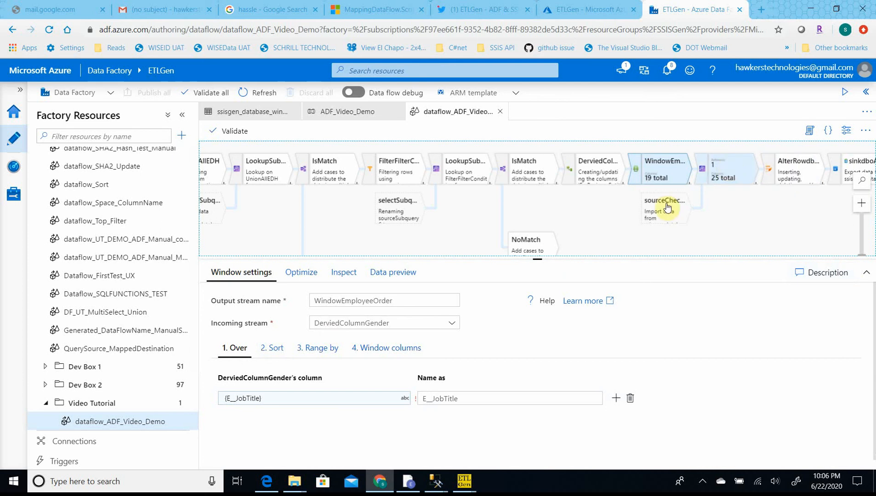
{"action": "left_click", "coordinate": [791, 167]}
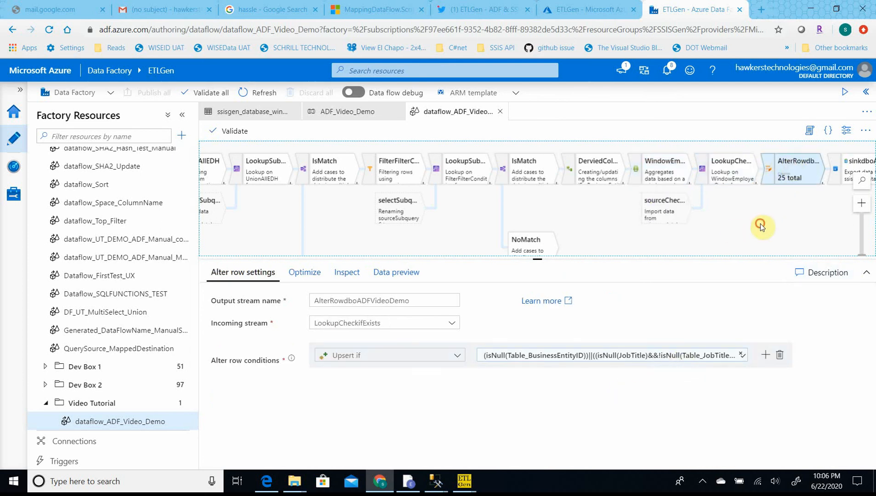
{"action": "left_click_drag", "start_coordinate": [760, 224], "coordinate": [533, 227]}
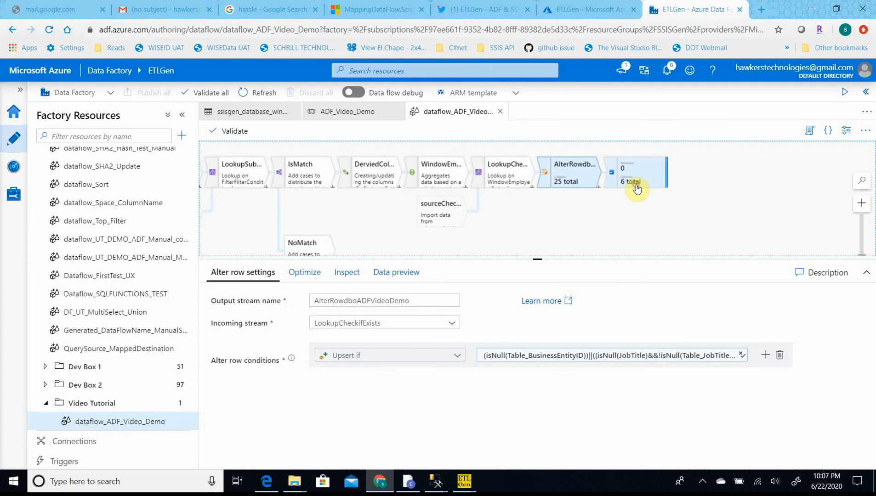
{"action": "left_click", "coordinate": [637, 188]}
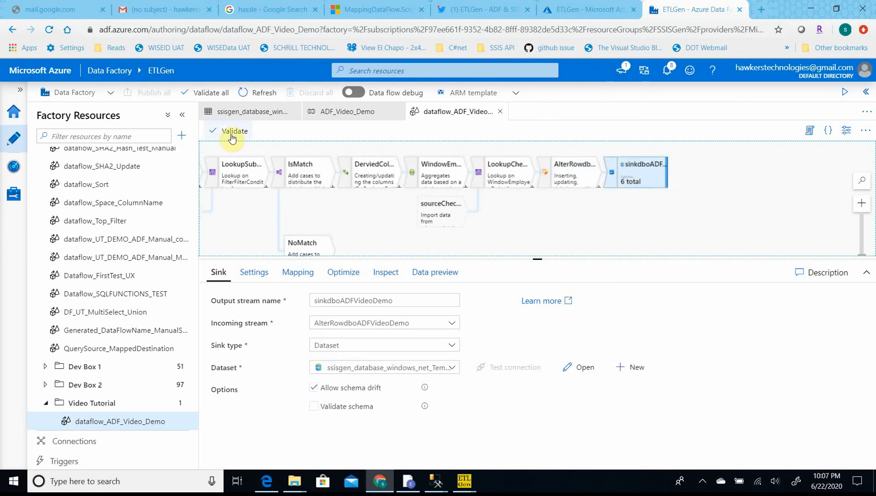